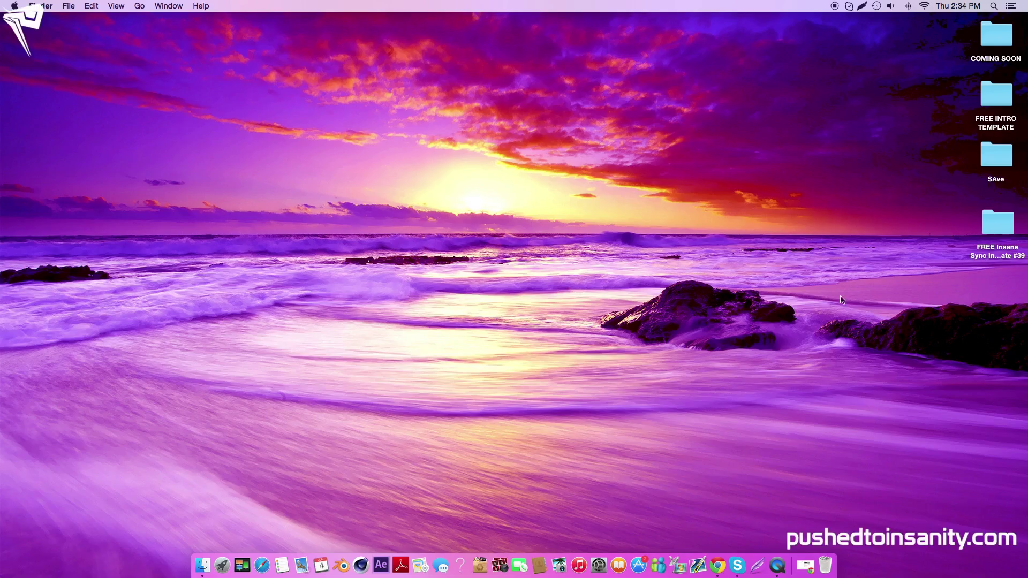
# - Open the template's C4D folder and select the Mats.lib4d file
pyautogui.doubleClick(1005, 225)
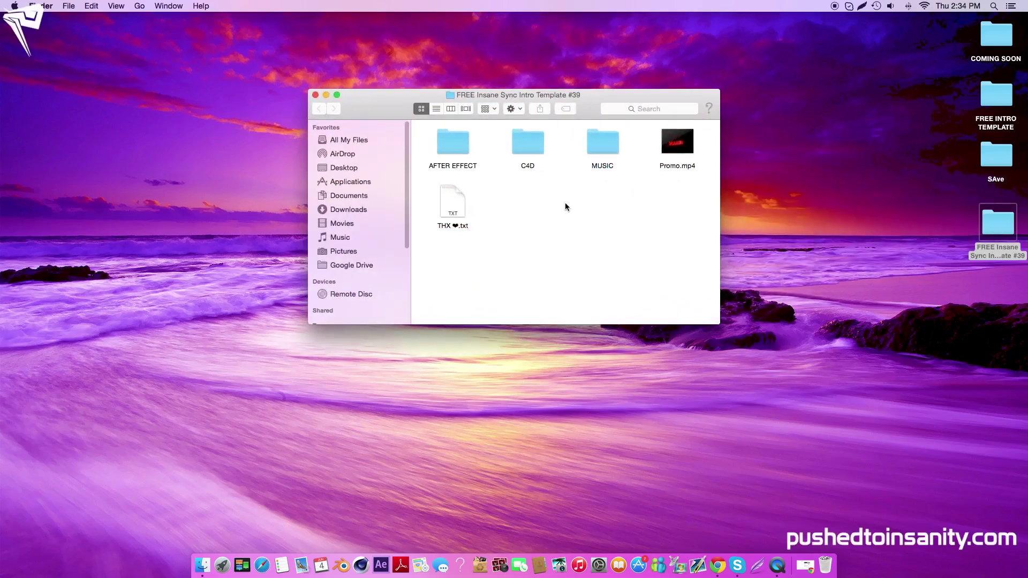
pyautogui.doubleClick(530, 143)
pyautogui.moveTo(476, 110); pyautogui.dragTo(718, 149)
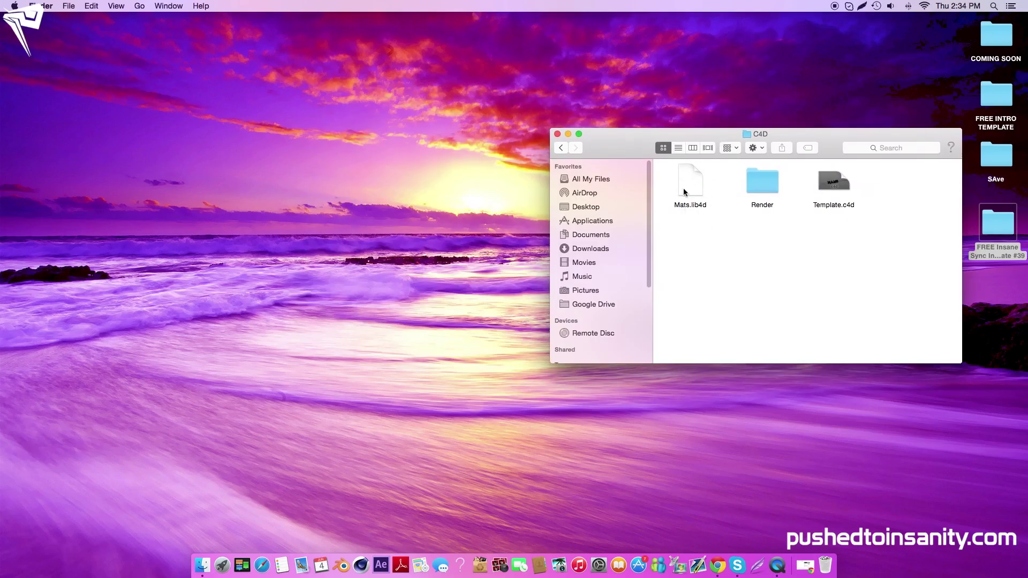
pyautogui.click(692, 184)
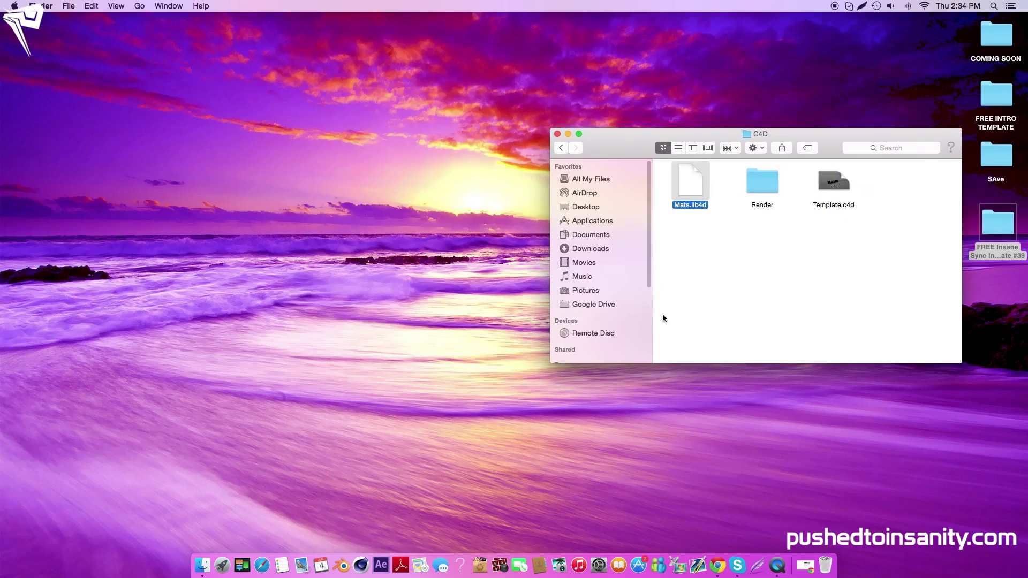
# - Show Applications > MAXON > CINEMA 4D R13 > library > browser in a second Finder window
pyautogui.rightClick(203, 563)
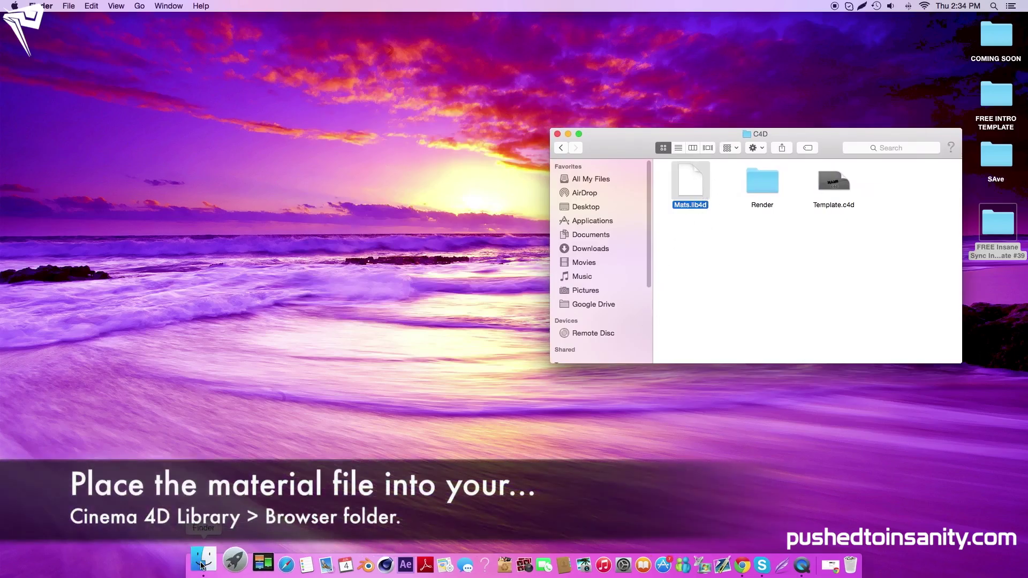
pyautogui.click(230, 431)
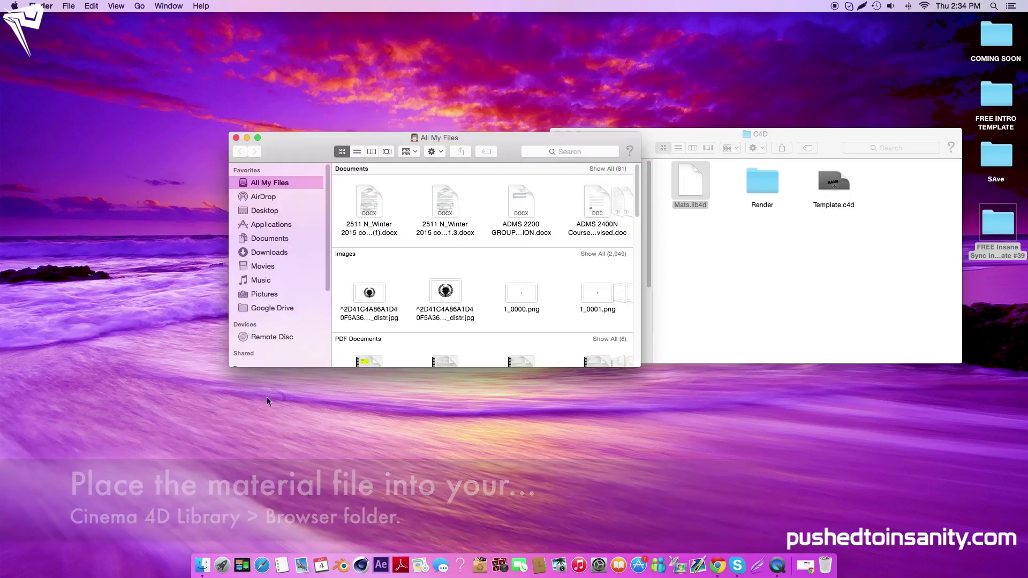
pyautogui.click(287, 226)
pyautogui.moveTo(374, 137); pyautogui.dragTo(258, 125)
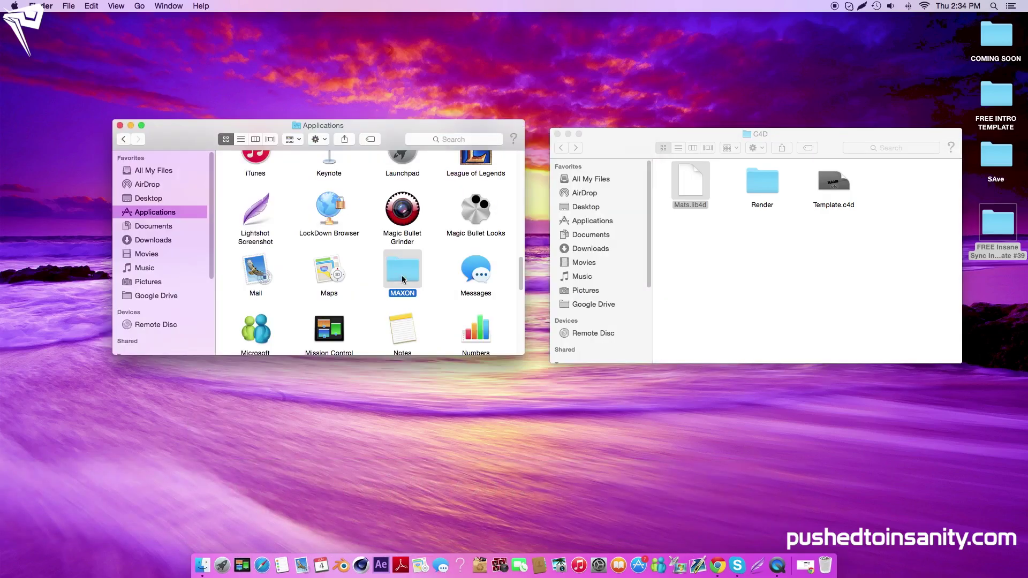
pyautogui.doubleClick(402, 275)
pyautogui.doubleClick(252, 172)
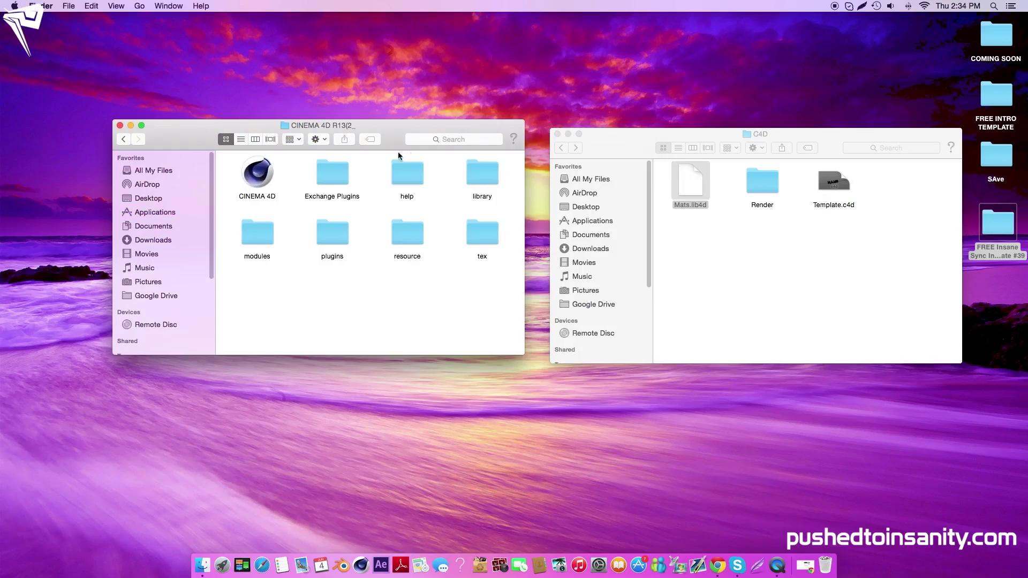
pyautogui.doubleClick(481, 174)
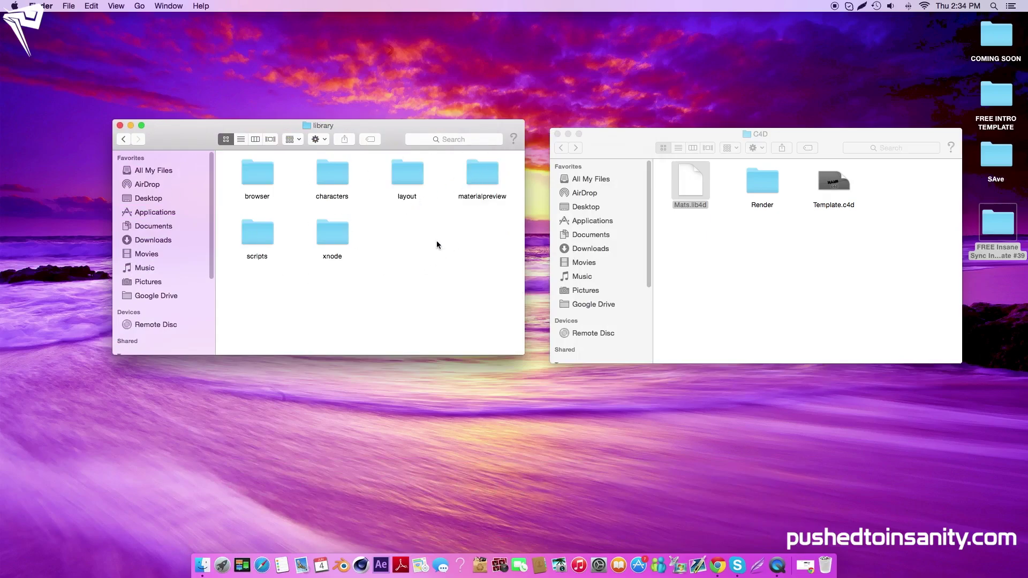
pyautogui.doubleClick(259, 175)
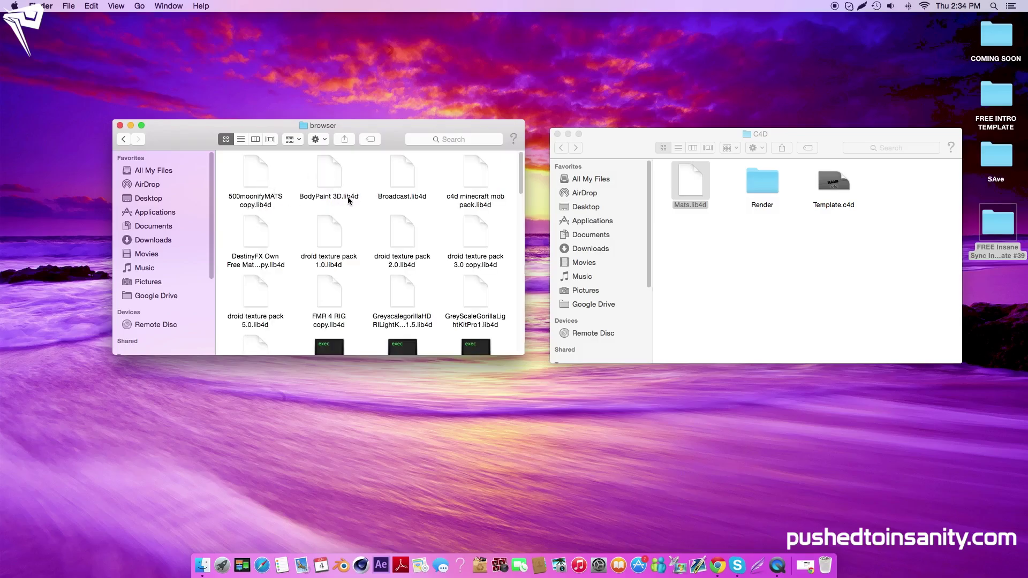
# - Duplicate Mats.lib4d and move the copy into browser, replacing the existing file
pyautogui.click(690, 193)
pyautogui.press('super+d')
pyautogui.moveTo(690, 187); pyautogui.dragTo(451, 208)
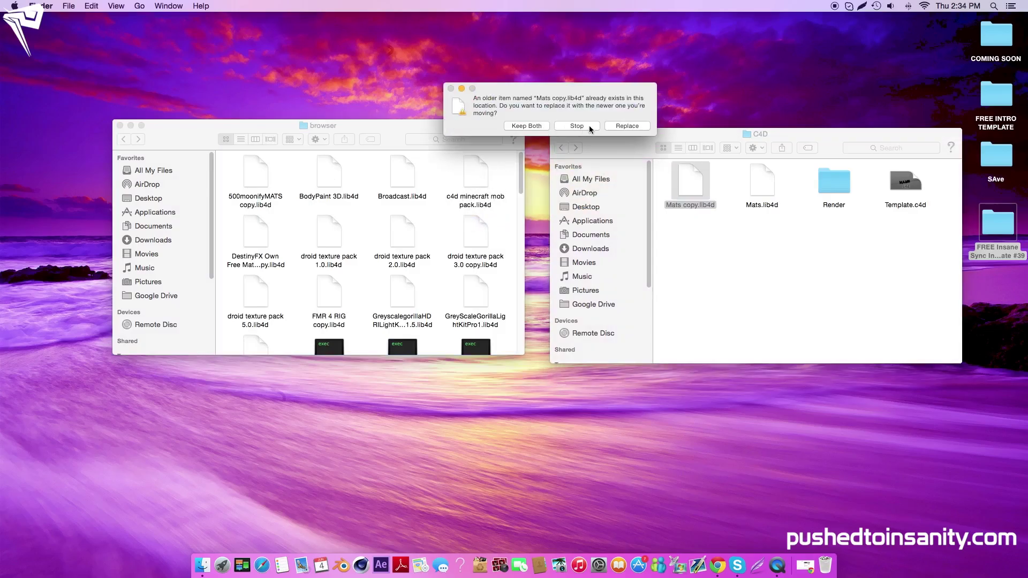
pyautogui.click(624, 126)
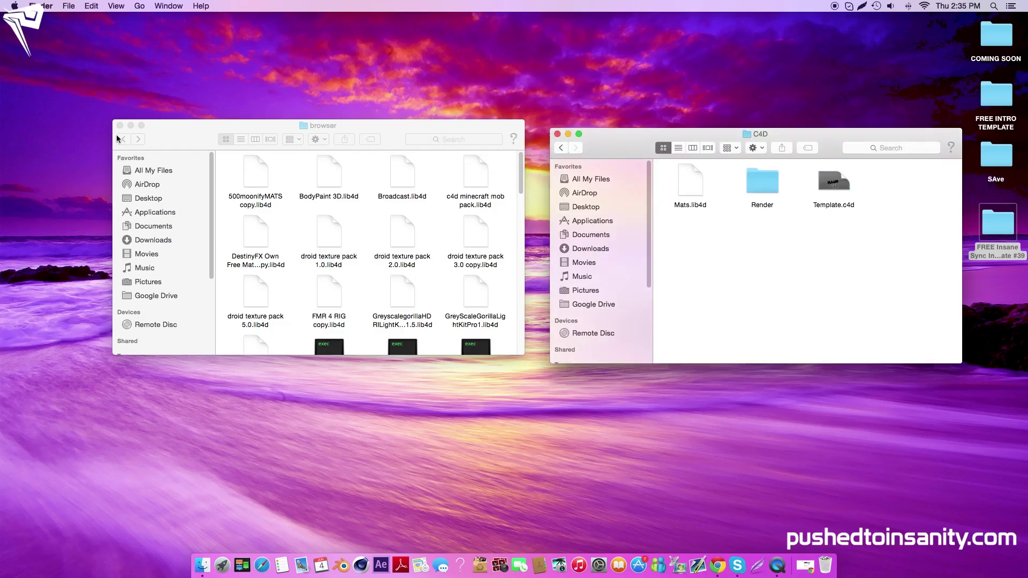
pyautogui.click(120, 126)
pyautogui.moveTo(586, 133); pyautogui.dragTo(298, 141)
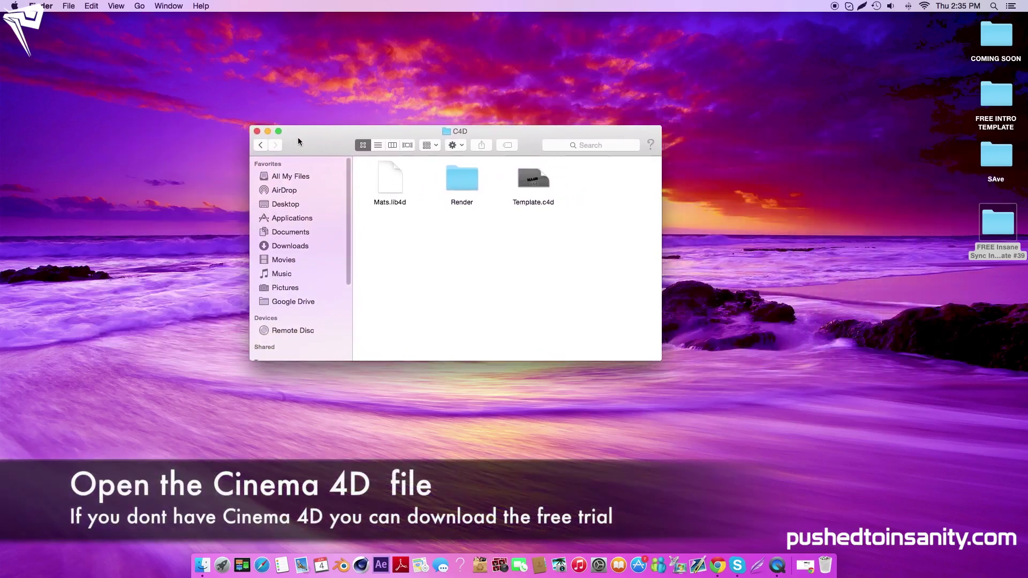
# - Open Template.c4d from the C4D folder in Cinema 4D Studio R13
pyautogui.doubleClick(533, 180)
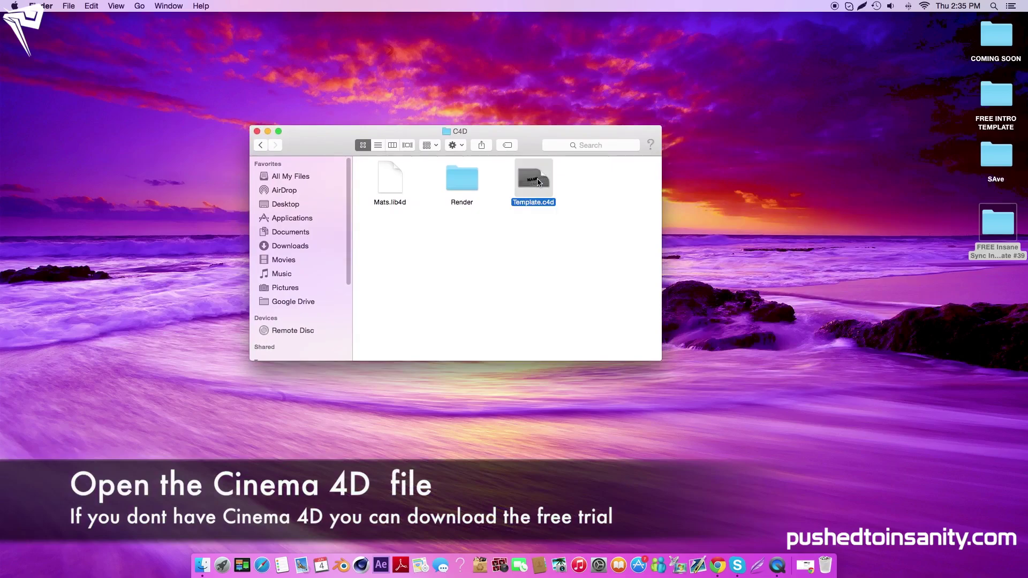
pyautogui.click(257, 131)
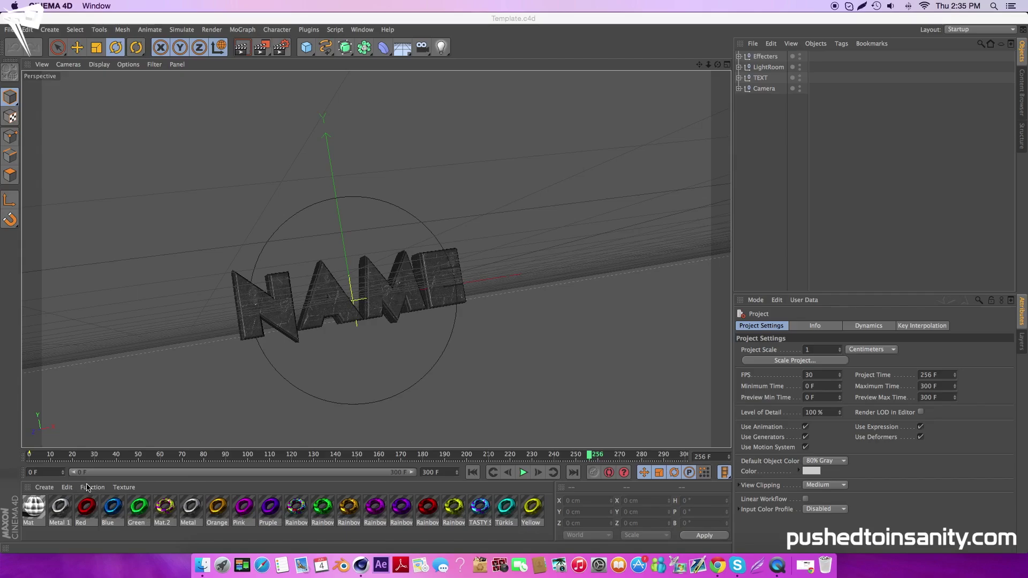
# - Change both MoText objects under TEXT from NAME to INSANITY and scrub the animation
pyautogui.moveTo(59, 455); pyautogui.dragTo(149, 420)
pyautogui.click(738, 78)
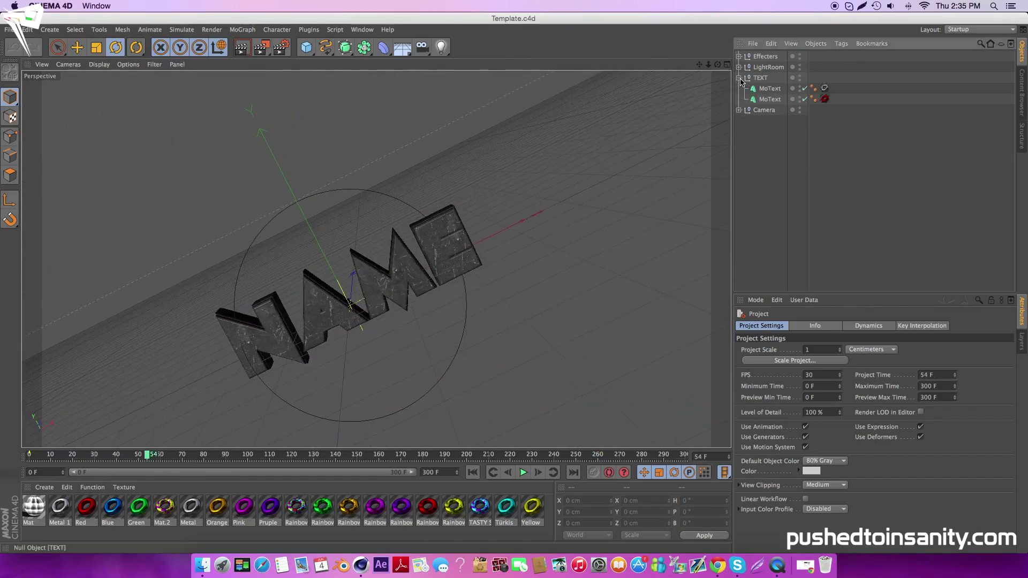
pyautogui.keyDown('ctrl'); pyautogui.click(770, 91); pyautogui.keyUp('ctrl')
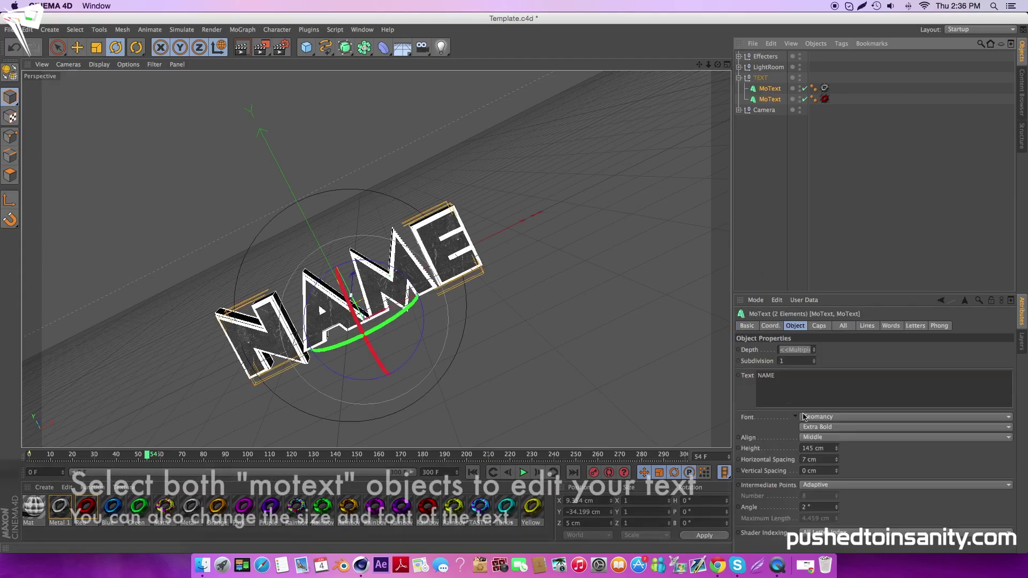
pyautogui.write('INSANITY')
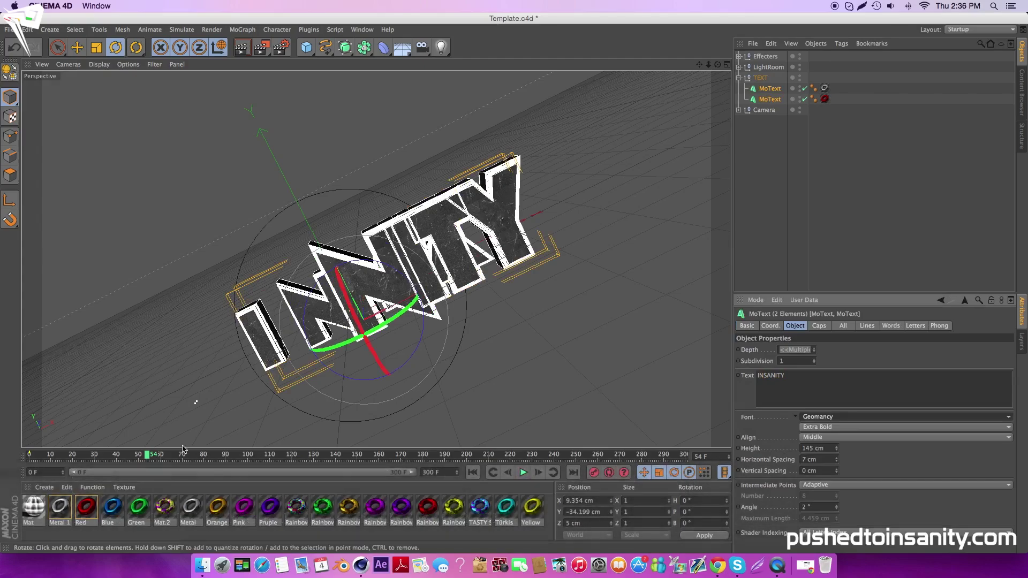
pyautogui.click(196, 402)
pyautogui.moveTo(162, 454); pyautogui.dragTo(462, 460)
pyautogui.click(488, 391)
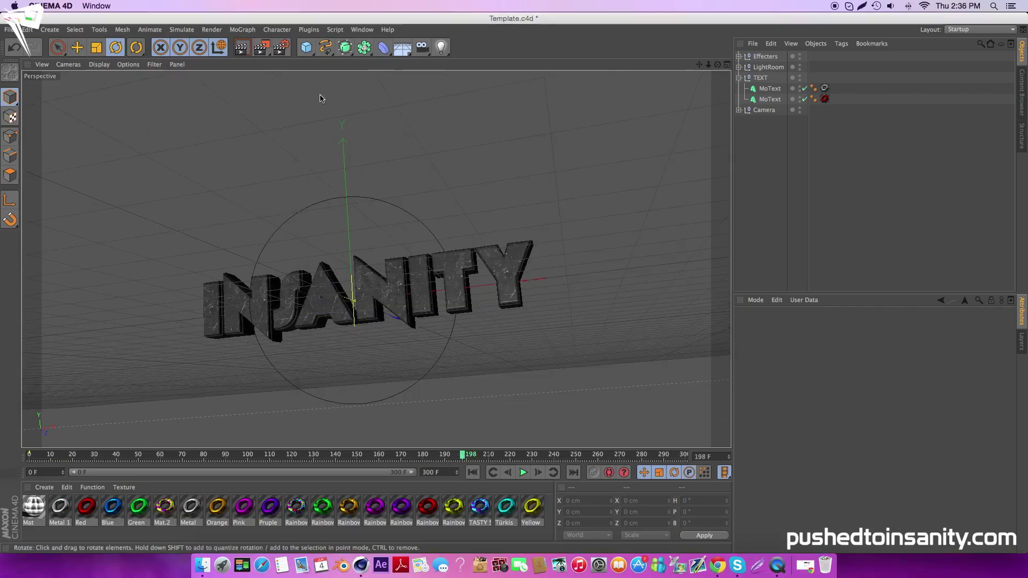
# - Try a green material on the INSANITY text, then apply the Yellow material instead
pyautogui.click(247, 52)
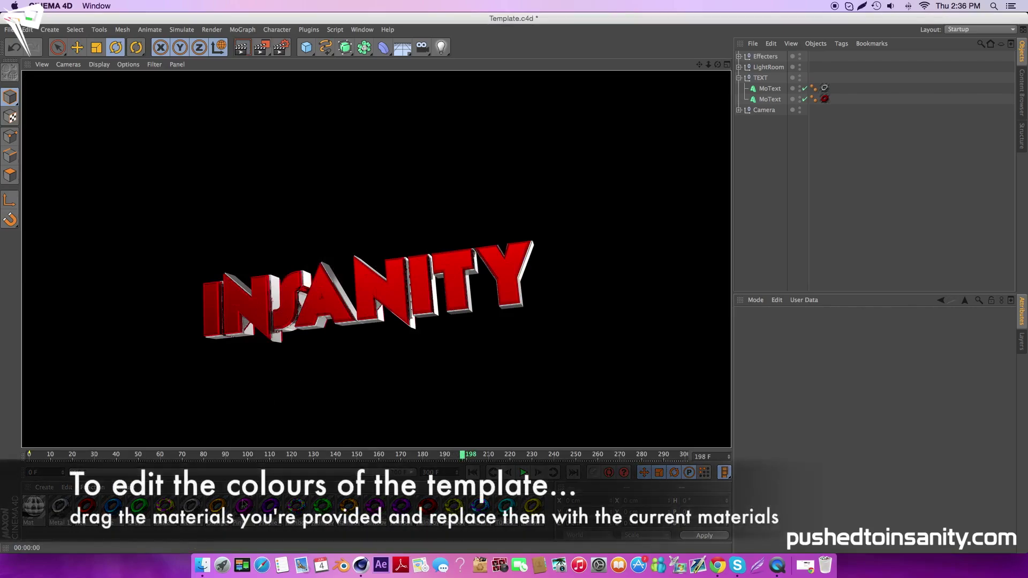
pyautogui.moveTo(34, 506); pyautogui.dragTo(827, 100)
pyautogui.click(248, 50)
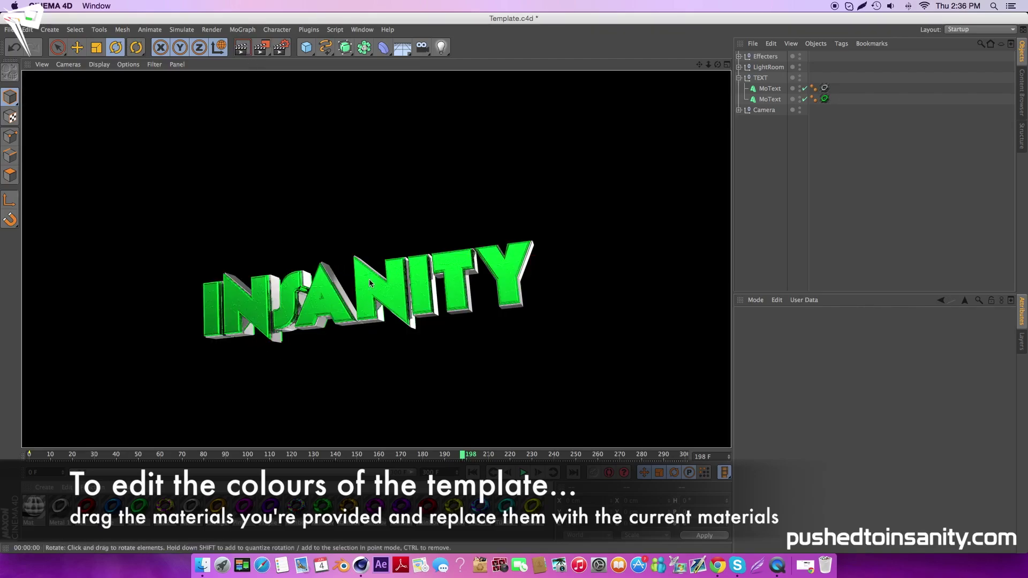
pyautogui.moveTo(369, 511); pyautogui.dragTo(824, 99)
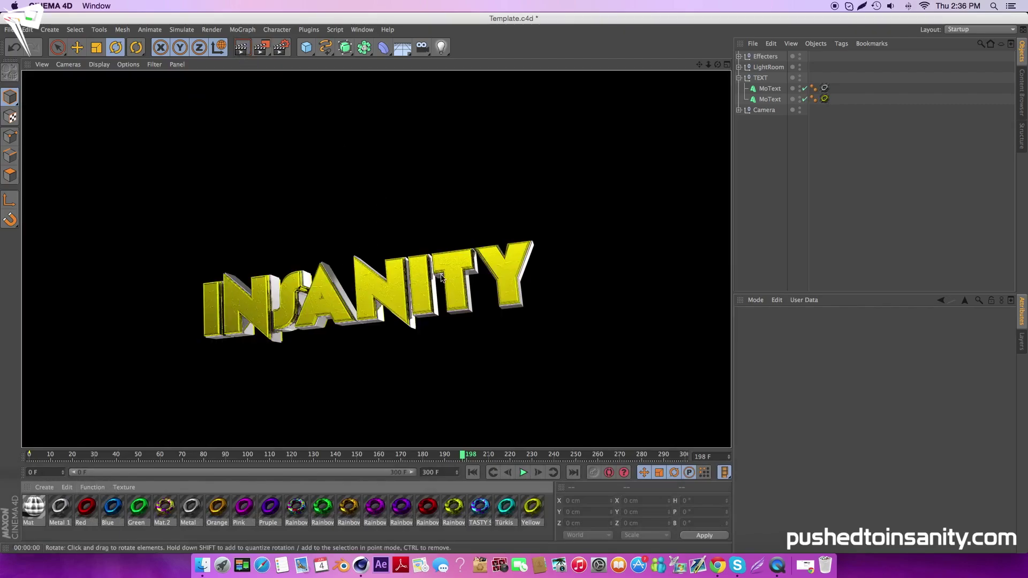
# - Save renders as PNG to FREE INTRO TEMPLATE/FREE SYNC and render to the Picture Viewer
pyautogui.click(281, 47)
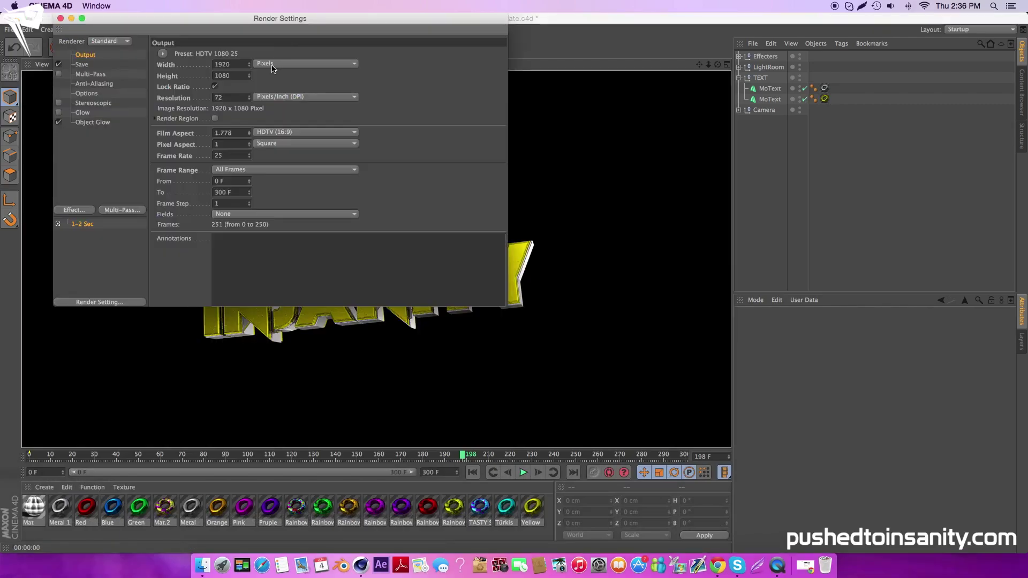
pyautogui.click(84, 65)
pyautogui.click(493, 74)
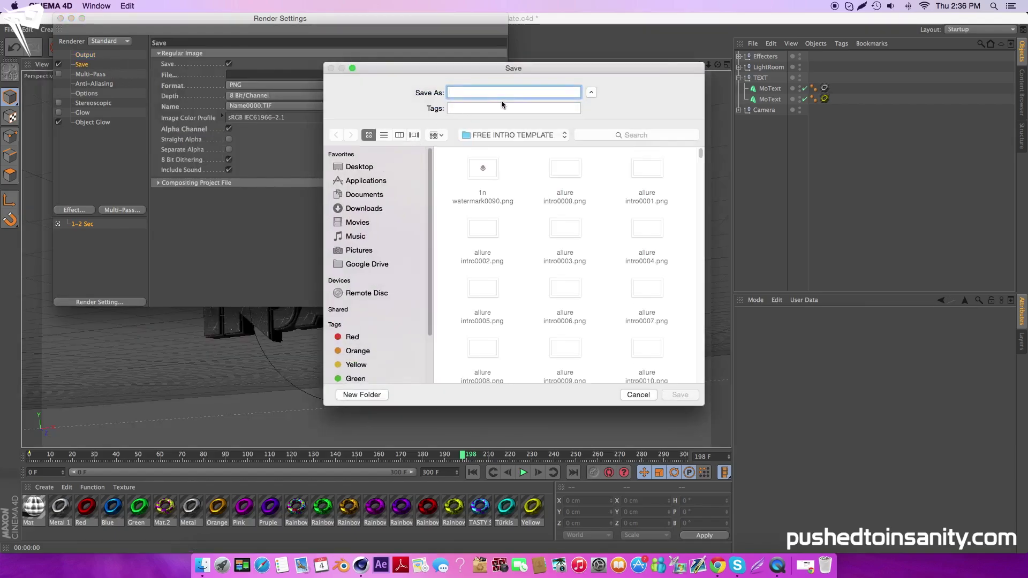
pyautogui.write('FREE SYNC')
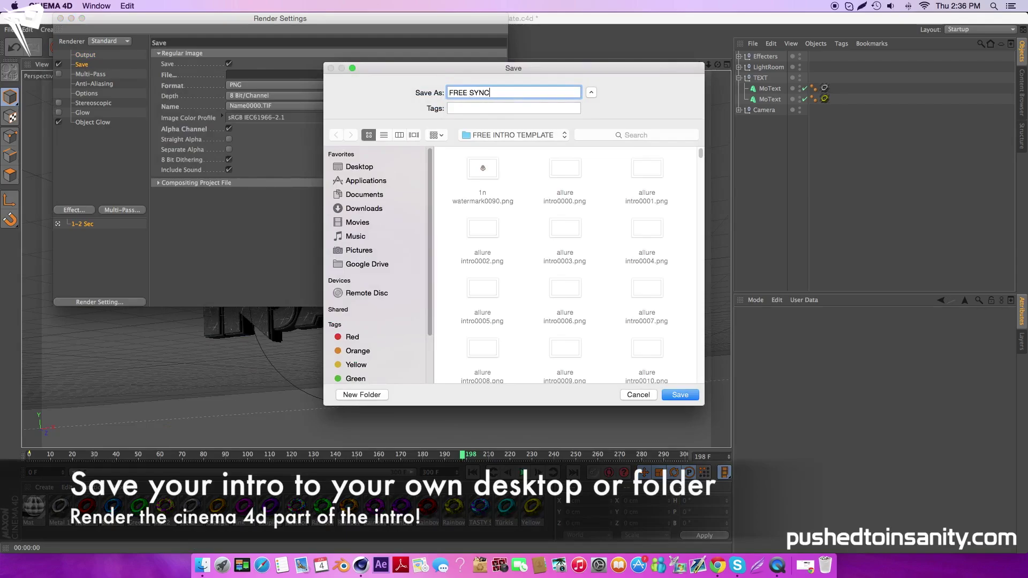
pyautogui.press('Return')
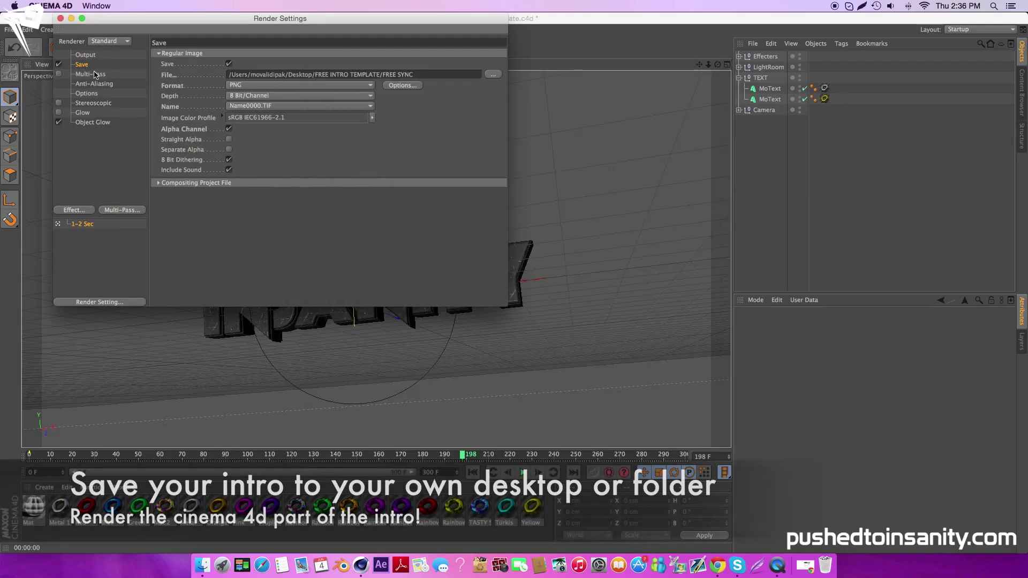
pyautogui.click(61, 18)
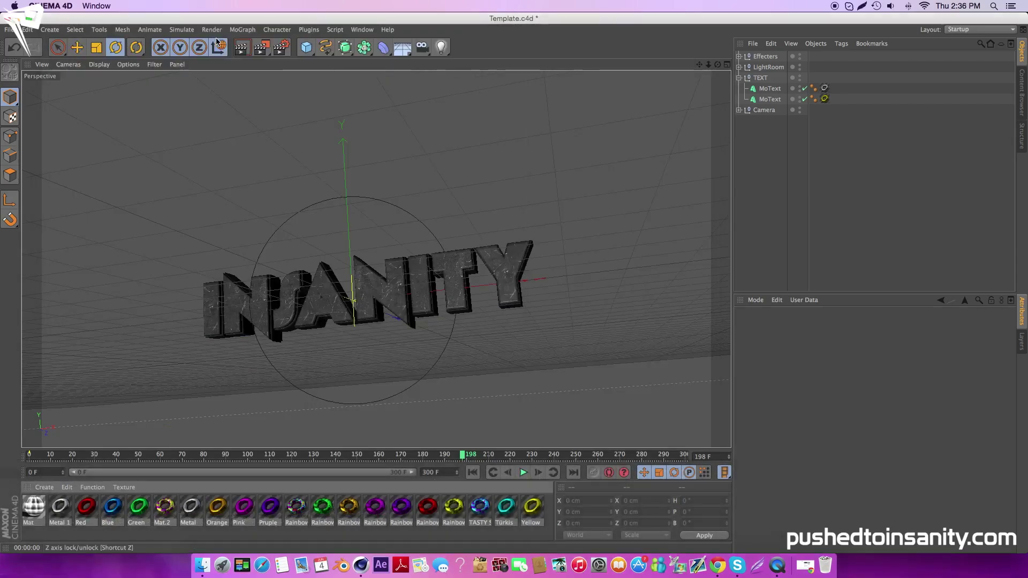
pyautogui.click(261, 47)
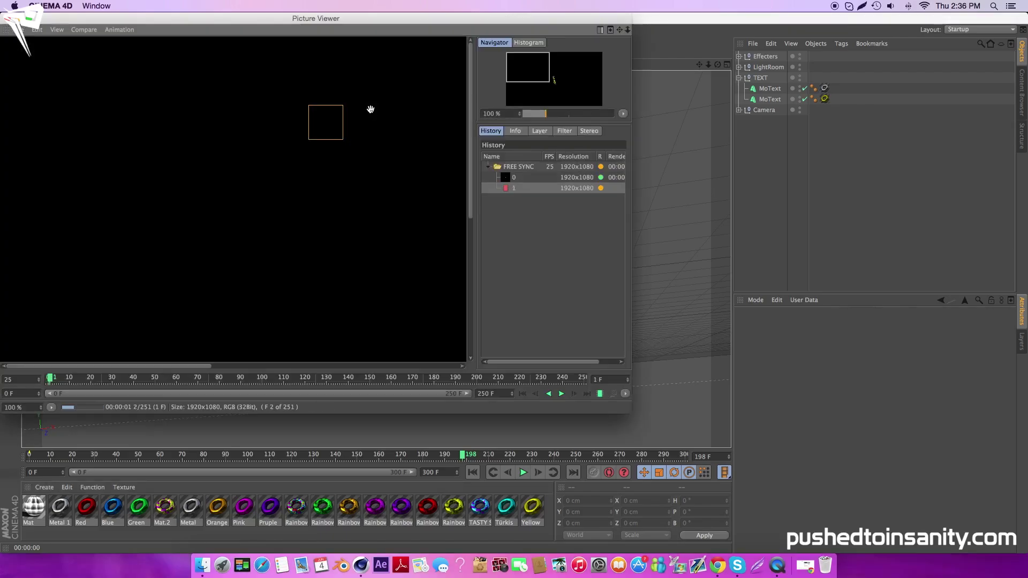
pyautogui.click(559, 83)
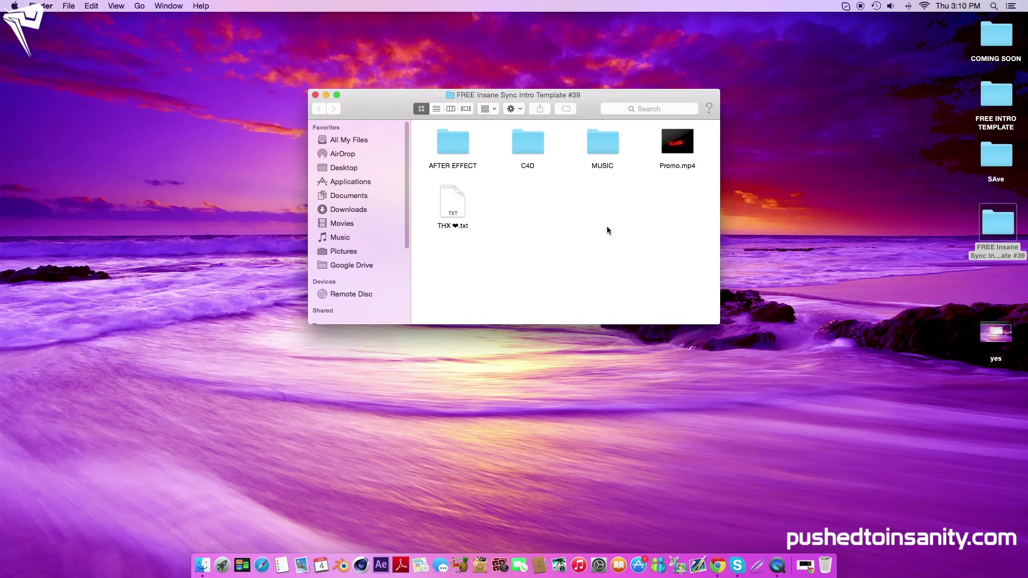
# - Open AFTER EFFECT > V1 and Quick Look the background.mp4 clip
pyautogui.doubleClick(453, 142)
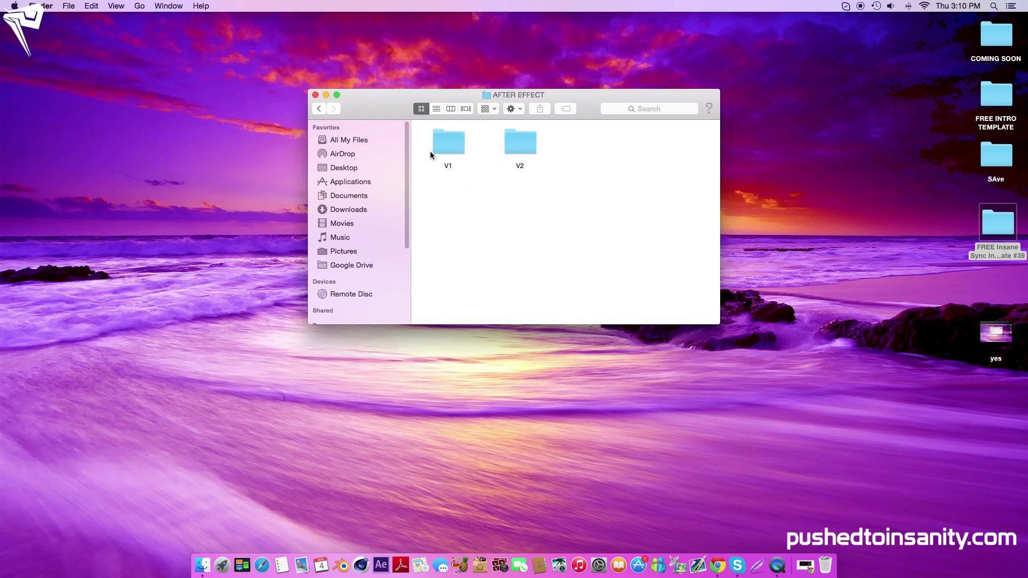
pyautogui.click(452, 145)
pyautogui.doubleClick(453, 145)
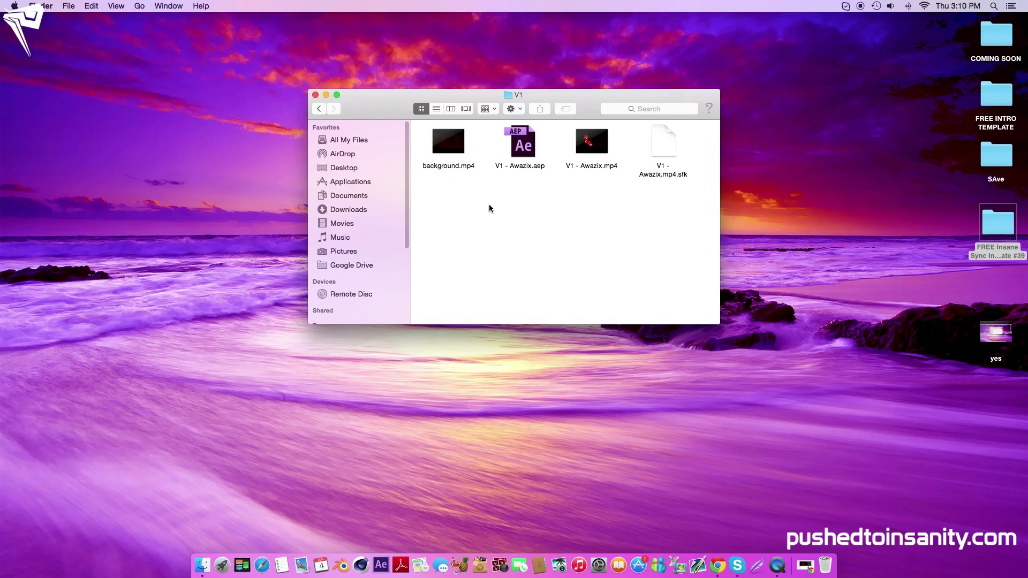
pyautogui.click(464, 152)
pyautogui.press('space')
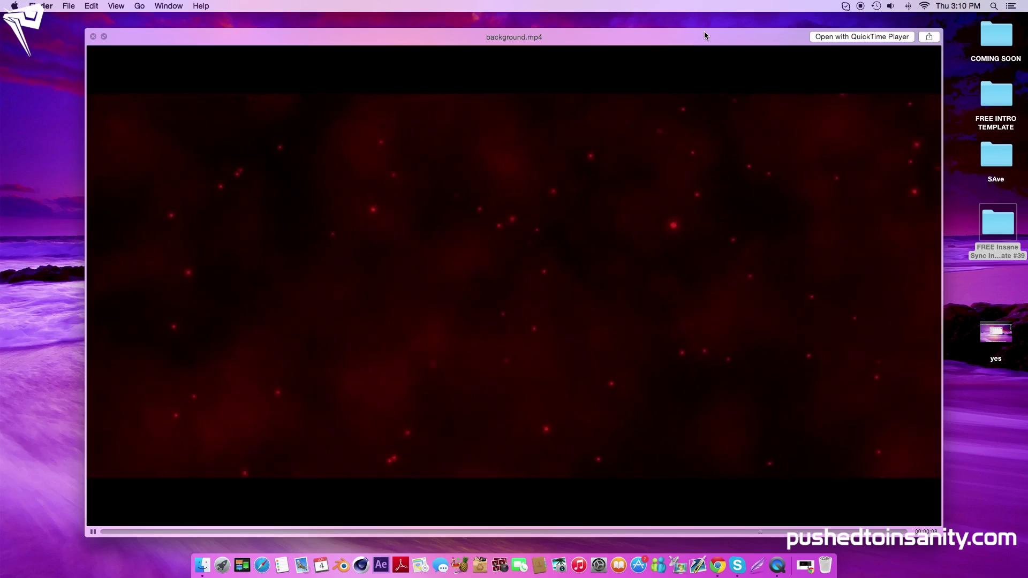
pyautogui.press('space')
pyautogui.click(609, 201)
# - Open V1 - Awazix.aep, accepting the missing-effects, missing-files and ray-tracing warnings
pyautogui.doubleClick(528, 148)
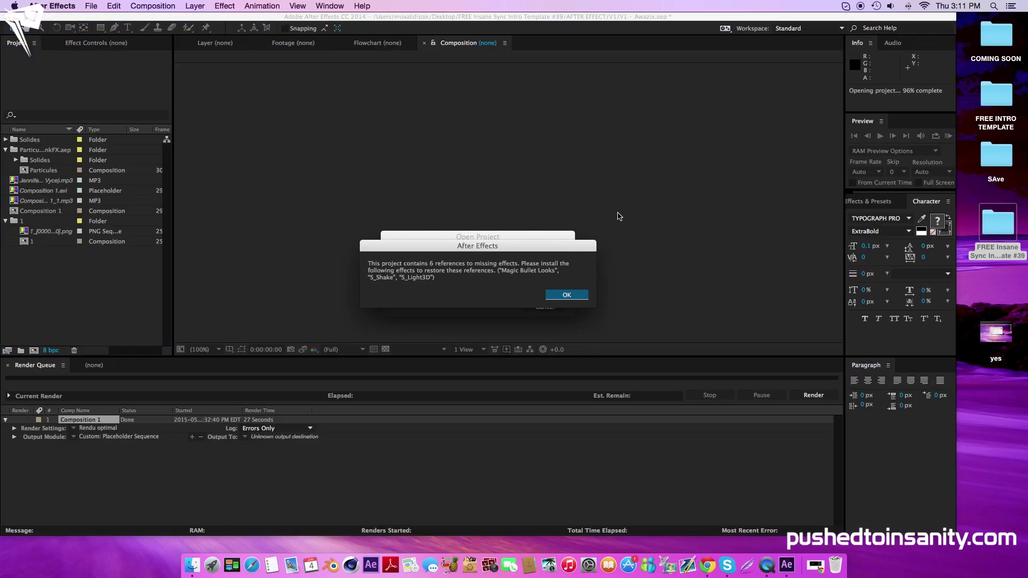
pyautogui.click(572, 295)
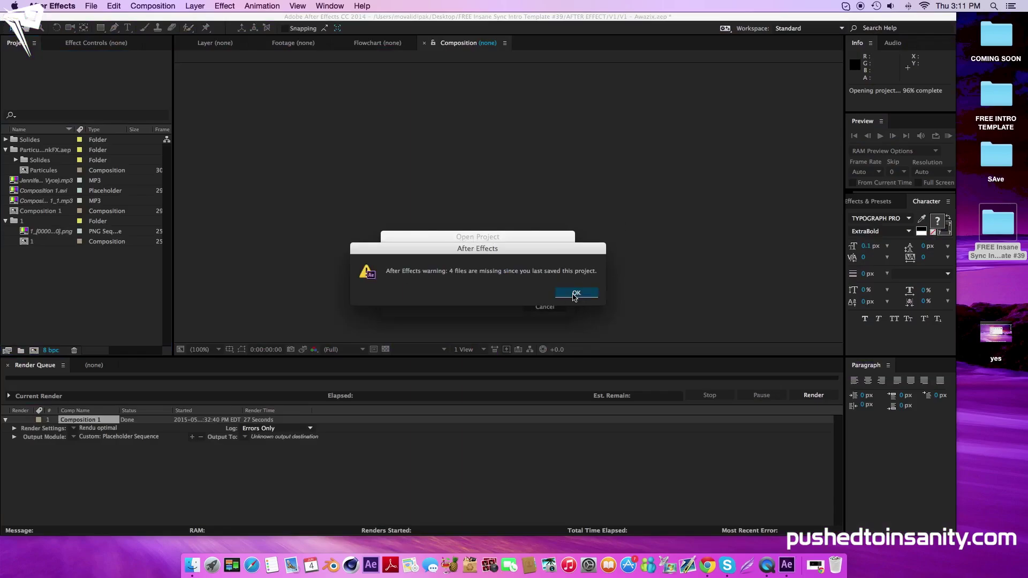
pyautogui.click(574, 293)
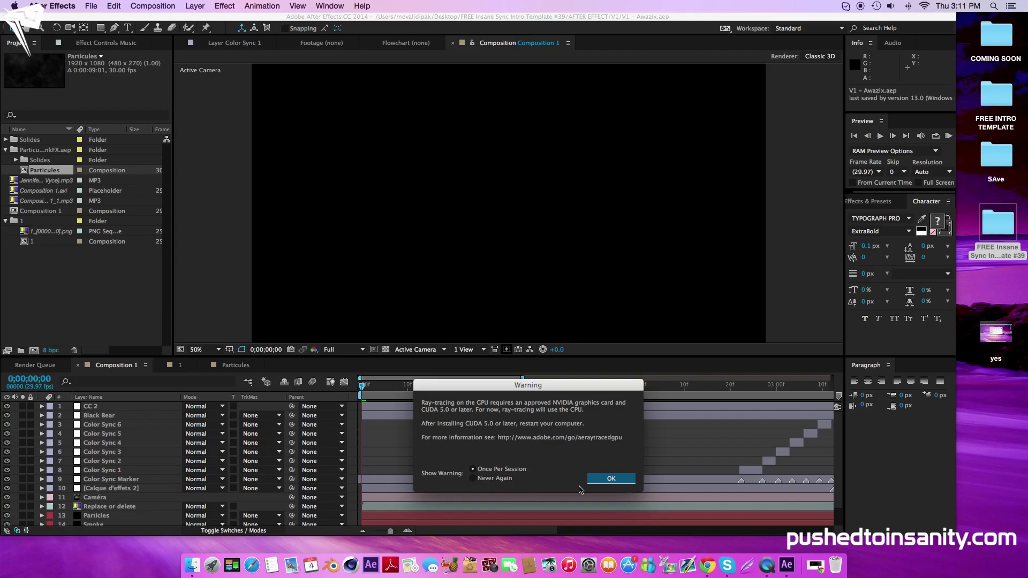
pyautogui.click(605, 479)
pyautogui.click(413, 386)
pyautogui.click(495, 386)
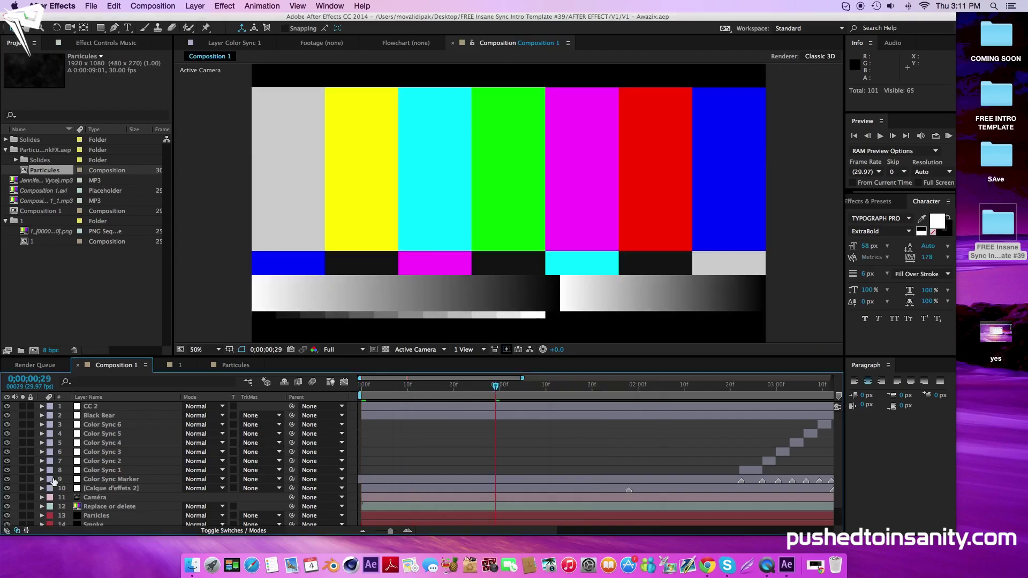
# - Swap comp 1's missing 1_[0000-0250].png footage for the allure intro0000.png PNG sequence
pyautogui.scroll(-2, 80, 482)
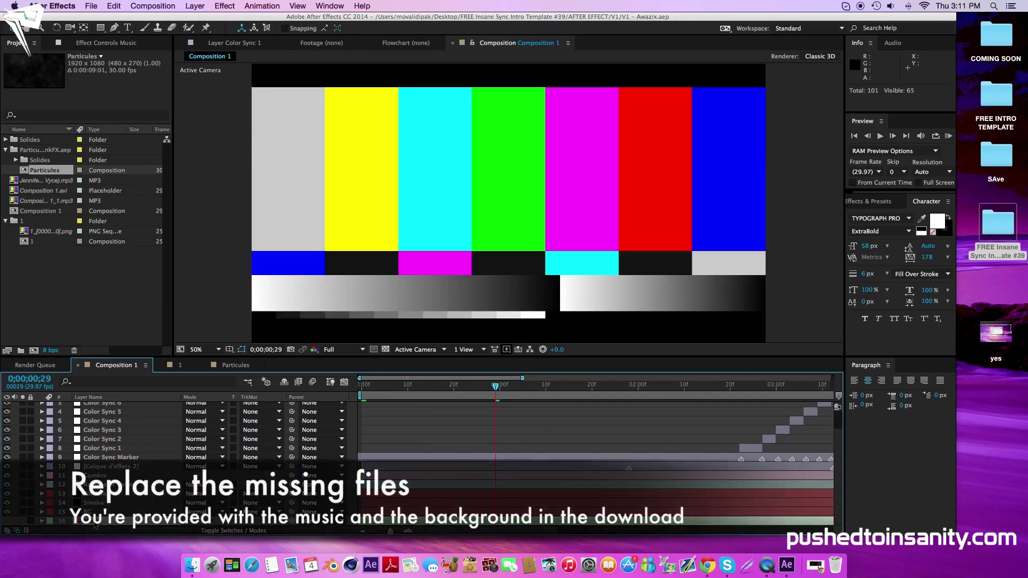
pyautogui.click(69, 270)
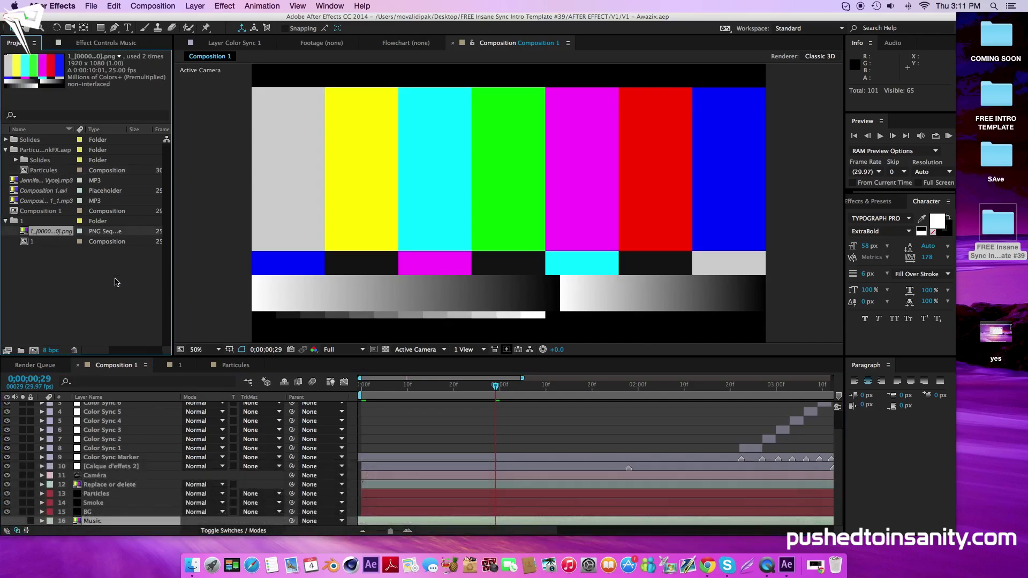
pyautogui.click(178, 365)
pyautogui.click(110, 416)
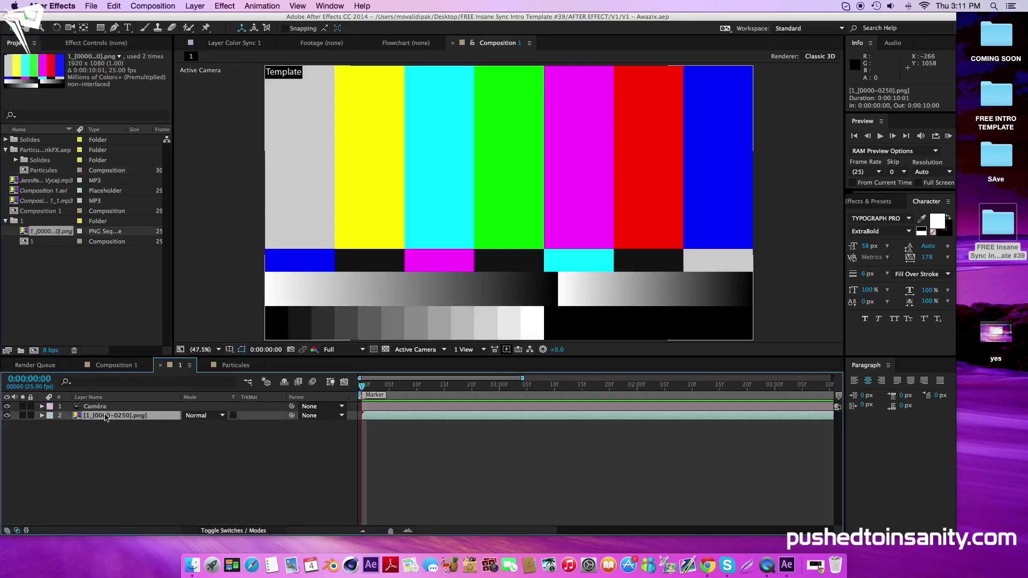
pyautogui.click(51, 235)
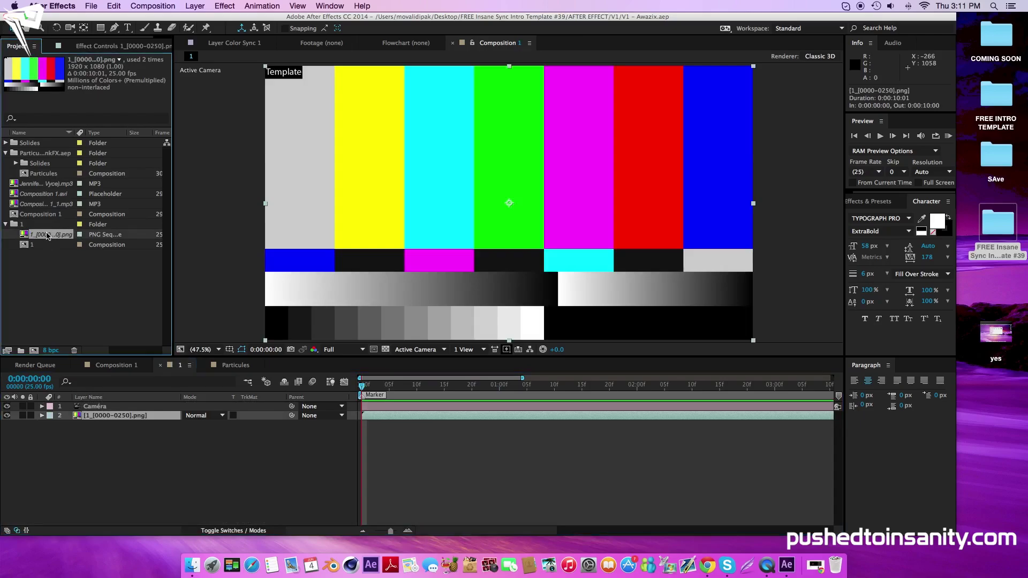
pyautogui.rightClick(47, 235)
pyautogui.moveTo(112, 313)
pyautogui.click(220, 313)
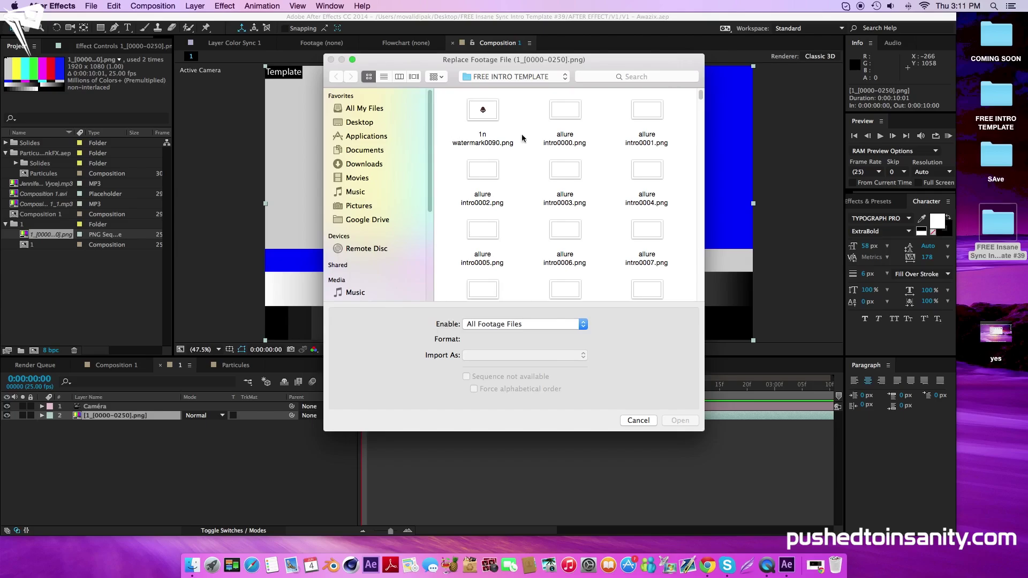
pyautogui.click(564, 128)
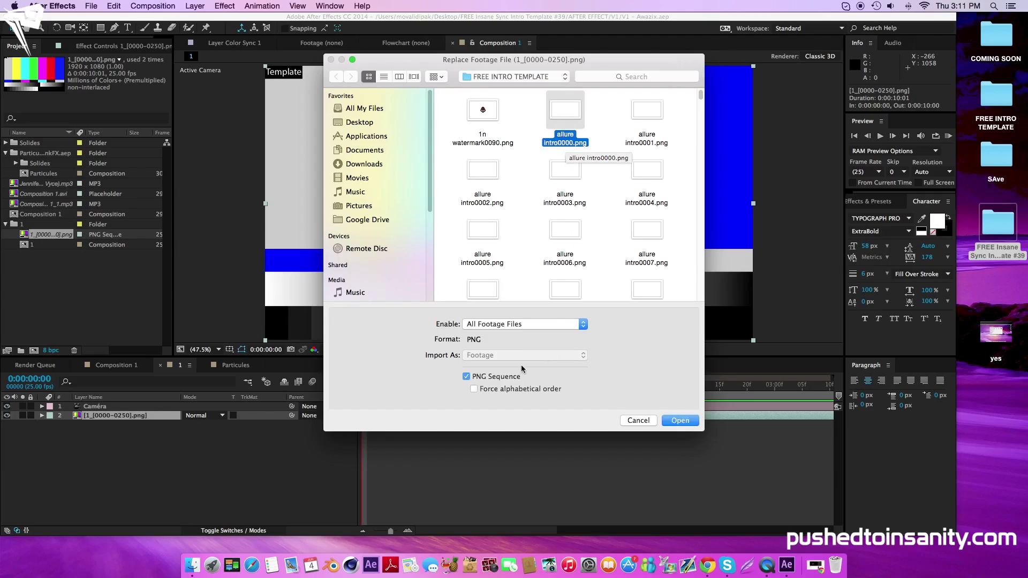
pyautogui.click(680, 421)
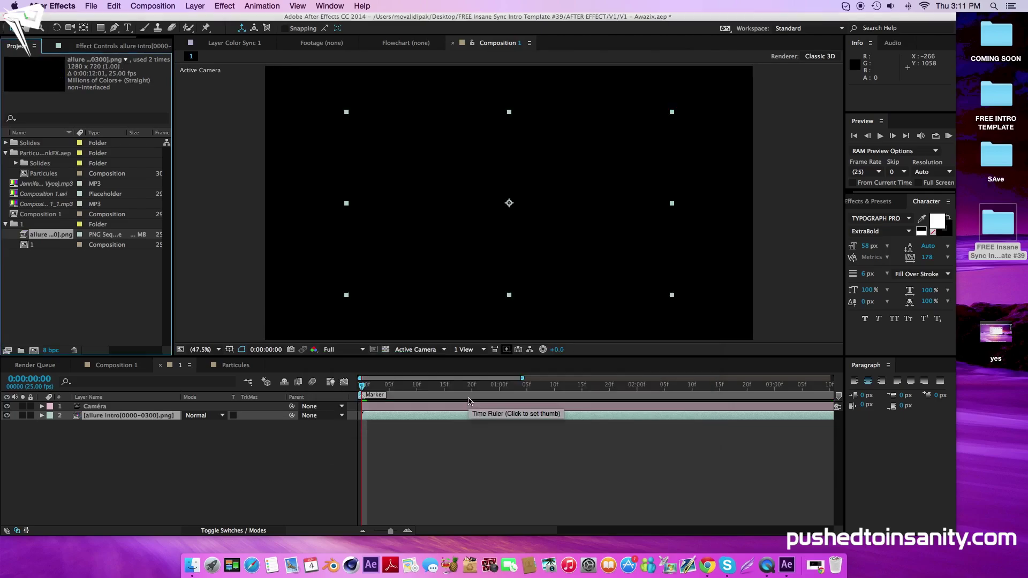
# - Go to 0;00;02;23 in Composition 1 and hide the BG, Smoke and Particles layers
pyautogui.click(459, 392)
pyautogui.click(523, 393)
pyautogui.click(682, 396)
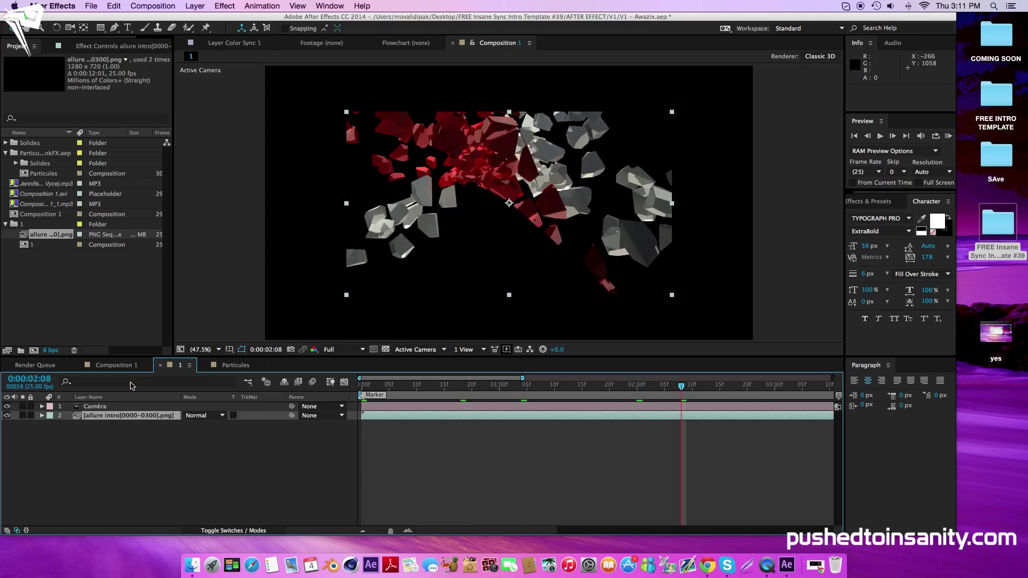
pyautogui.click(122, 366)
pyautogui.click(698, 392)
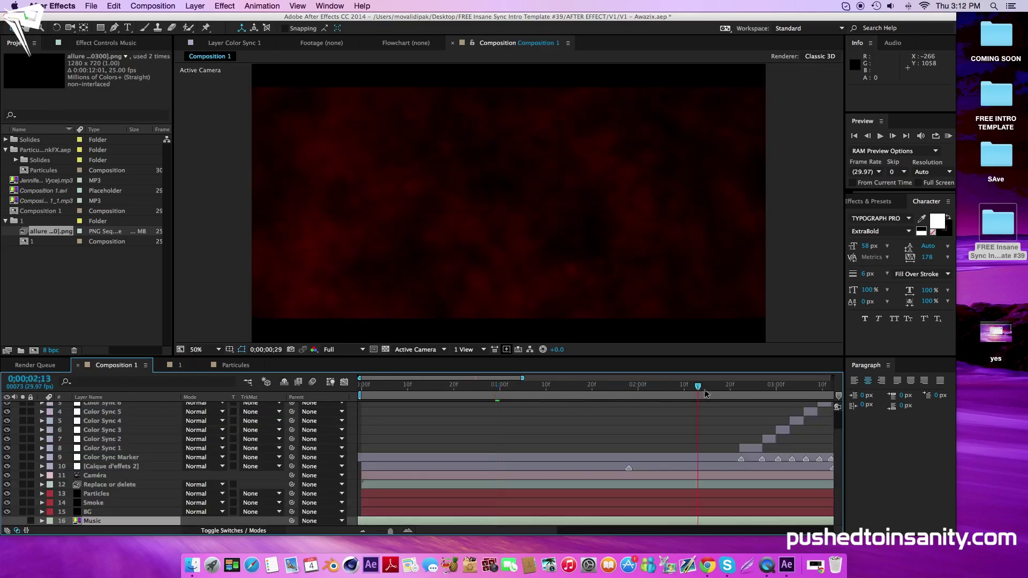
pyautogui.click(743, 395)
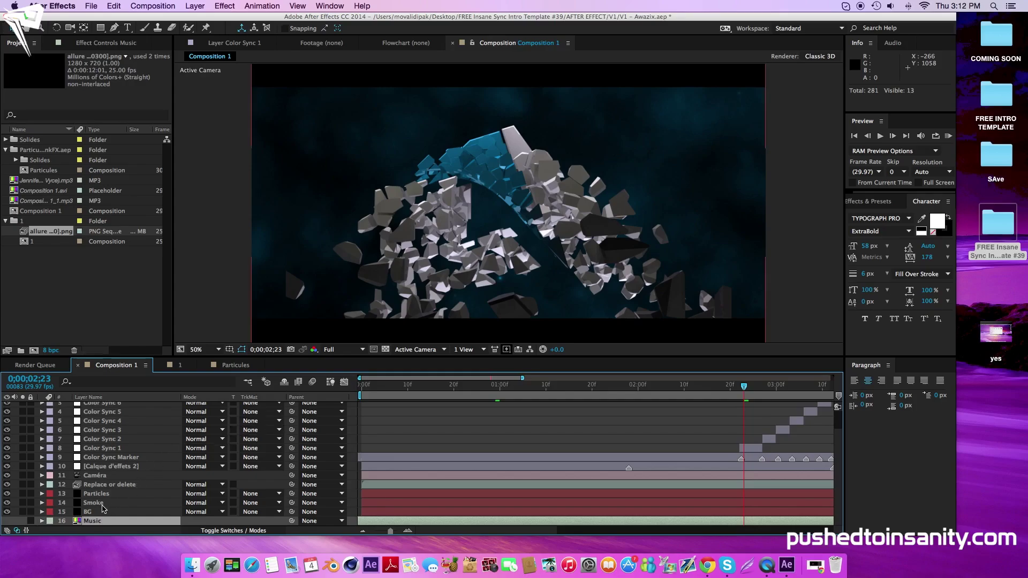
pyautogui.moveTo(6, 512); pyautogui.dragTo(8, 496)
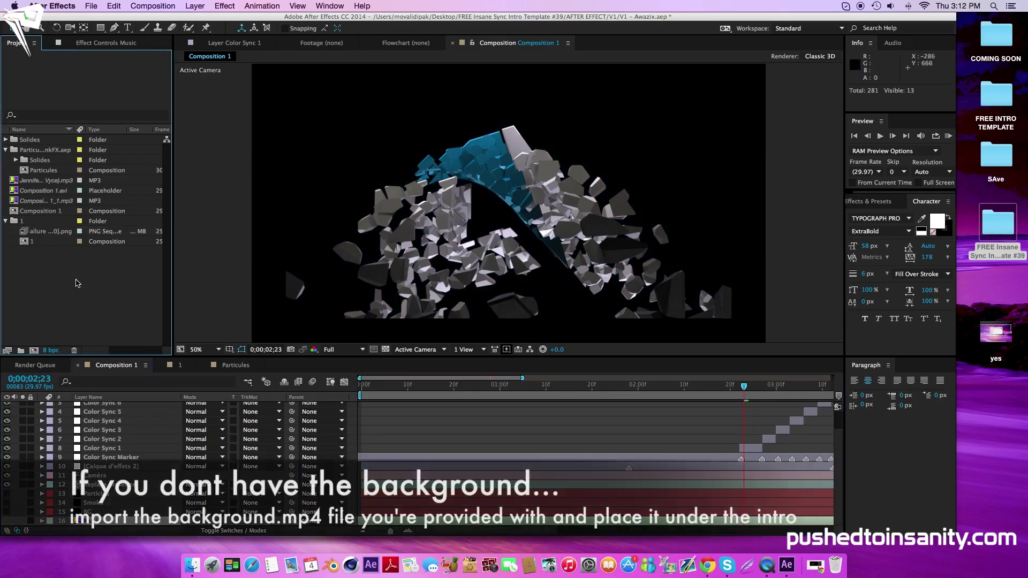
# - Import background.mp4 from AFTER EFFECT > V1 and place it above Particles in Composition 1
pyautogui.press('super+i')
pyautogui.click(381, 124)
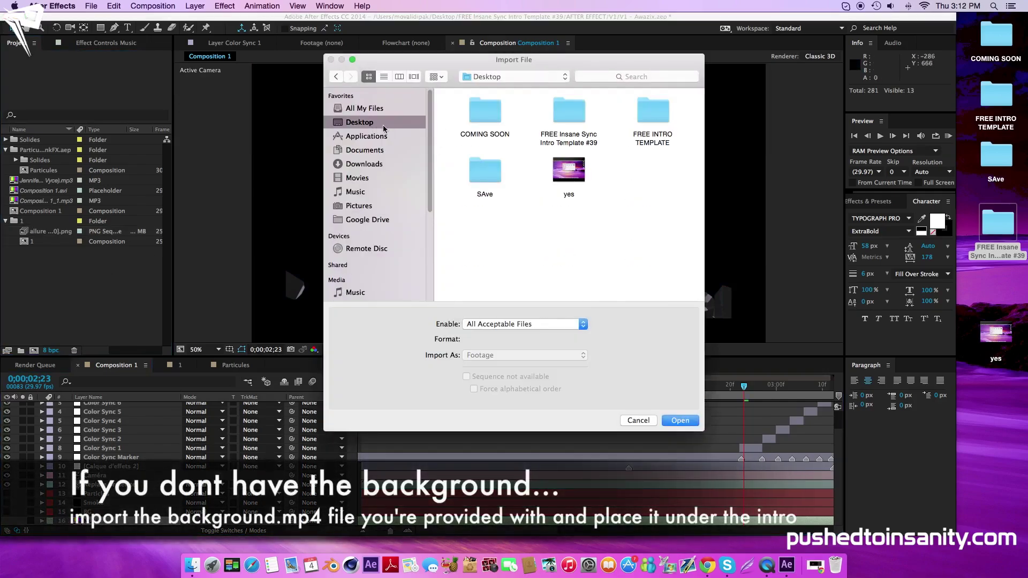
pyautogui.doubleClick(575, 118)
pyautogui.click(490, 115)
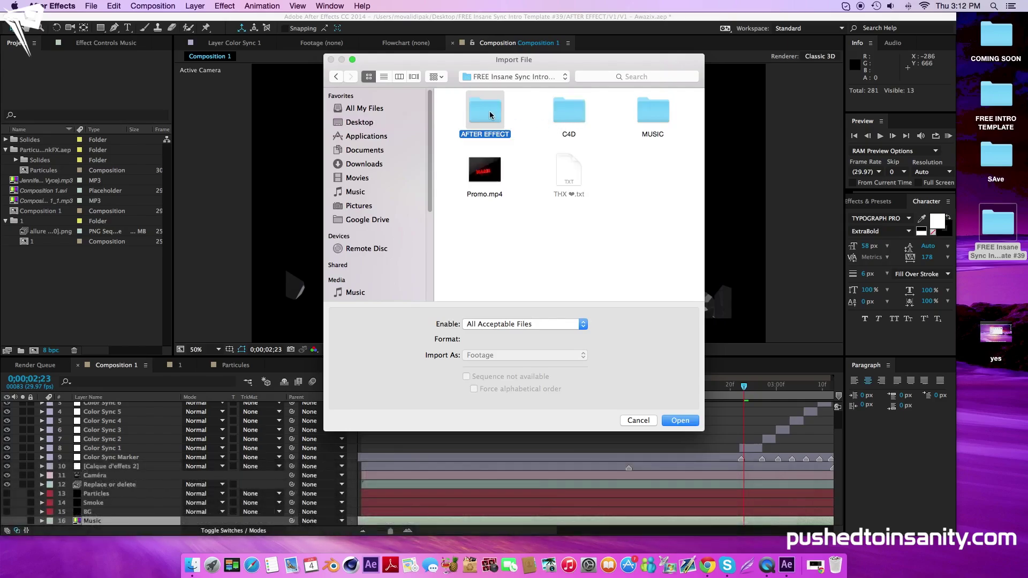
pyautogui.doubleClick(490, 115)
pyautogui.doubleClick(488, 114)
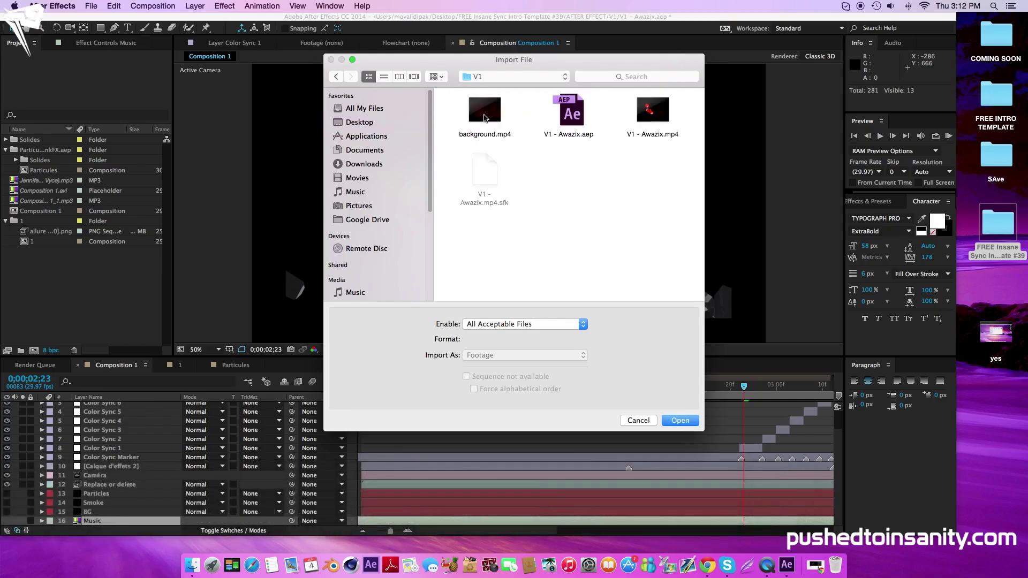
pyautogui.doubleClick(485, 122)
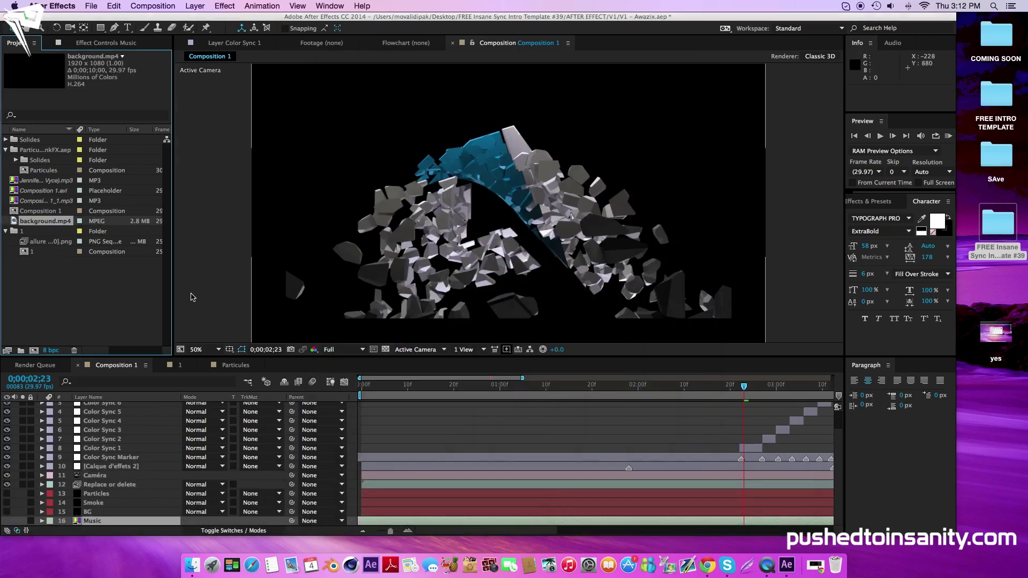
pyautogui.click(99, 292)
pyautogui.moveTo(47, 220); pyautogui.dragTo(134, 489)
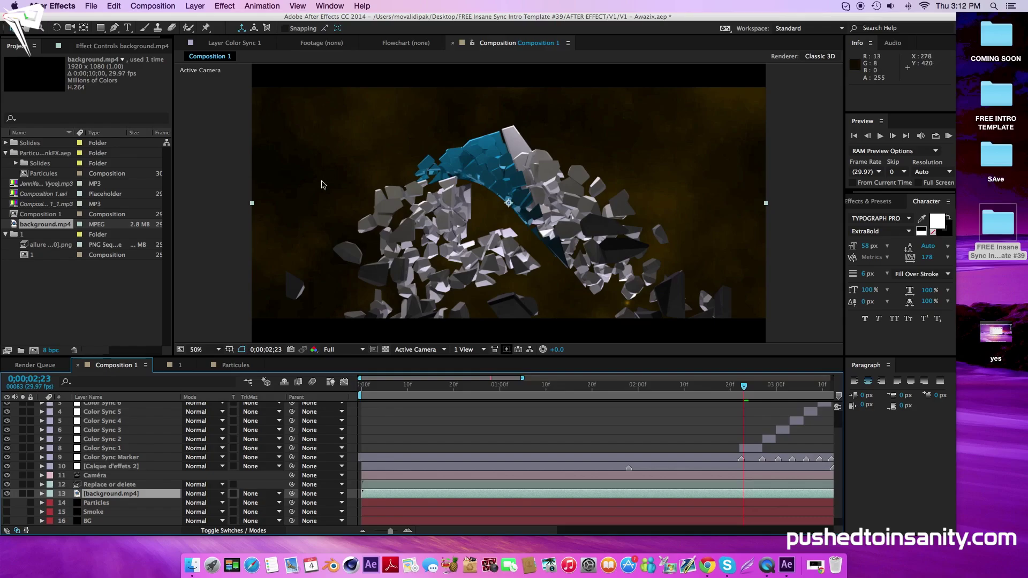
# - Import Song.mp3 from the template's MUSIC folder and place it in Composition 1 below BG
pyautogui.doubleClick(103, 281)
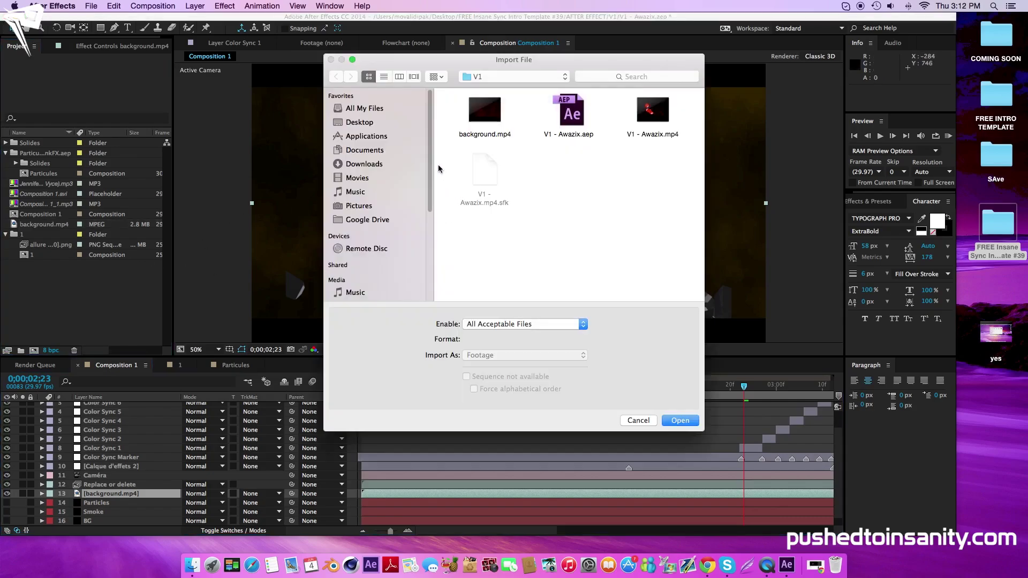
pyautogui.click(358, 123)
pyautogui.doubleClick(568, 111)
pyautogui.doubleClick(652, 113)
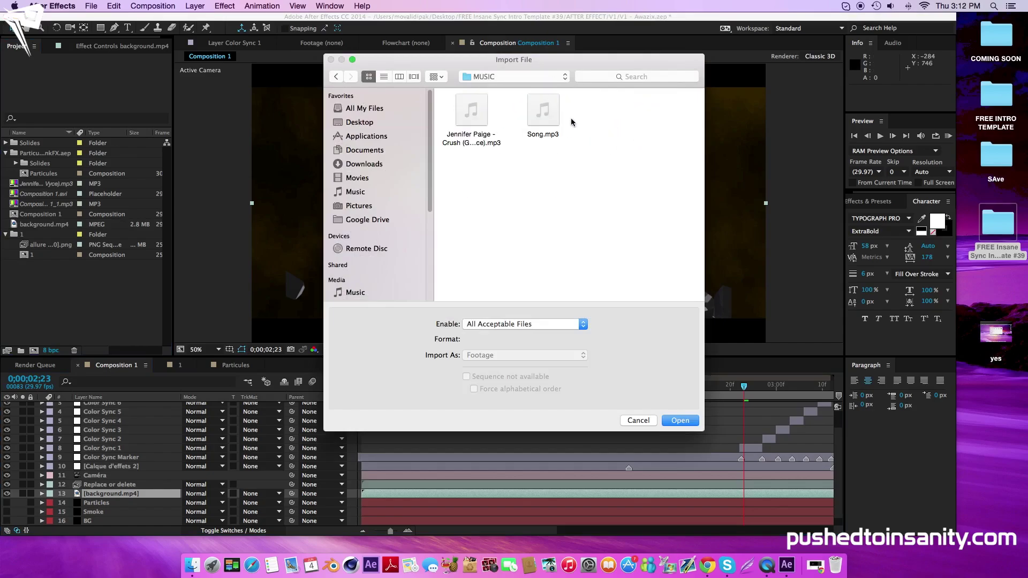
pyautogui.doubleClick(552, 119)
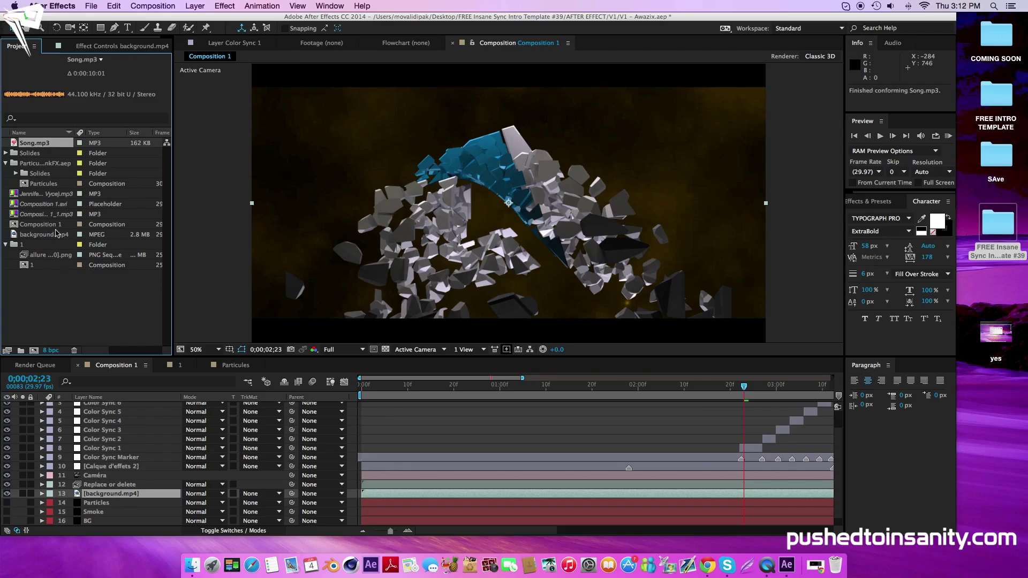
pyautogui.moveTo(110, 546); pyautogui.dragTo(62, 248)
pyautogui.moveTo(37, 142); pyautogui.dragTo(113, 515)
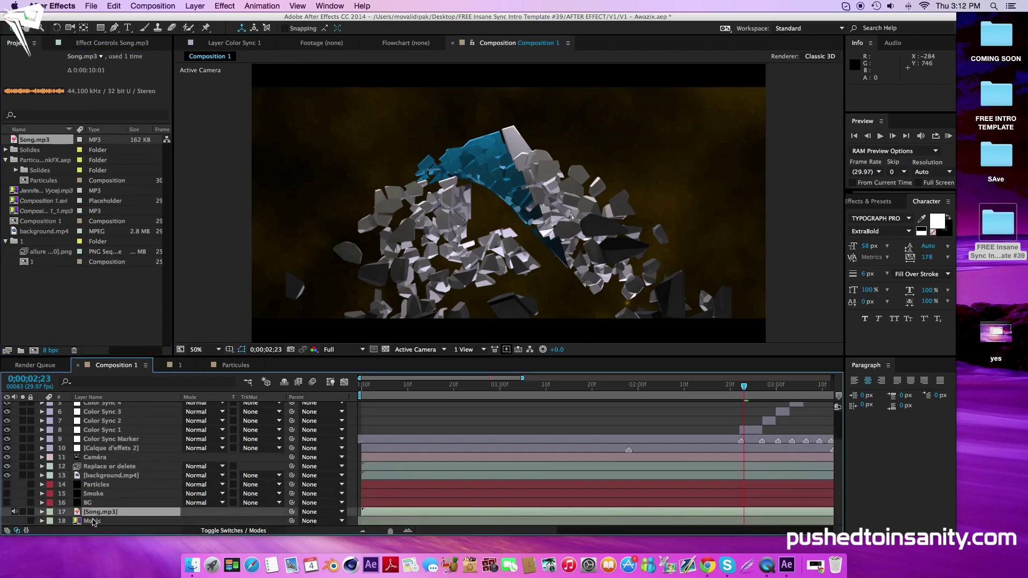
# - Delete the old Music layer and add Composition 1 to the Render Queue
pyautogui.click(92, 522)
pyautogui.press('Delete')
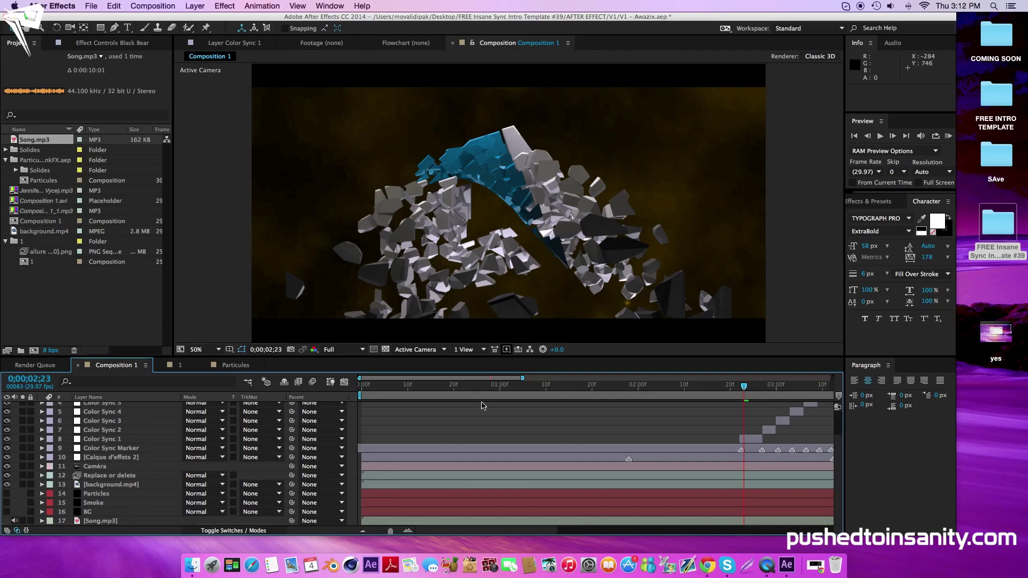
pyautogui.click(146, 5)
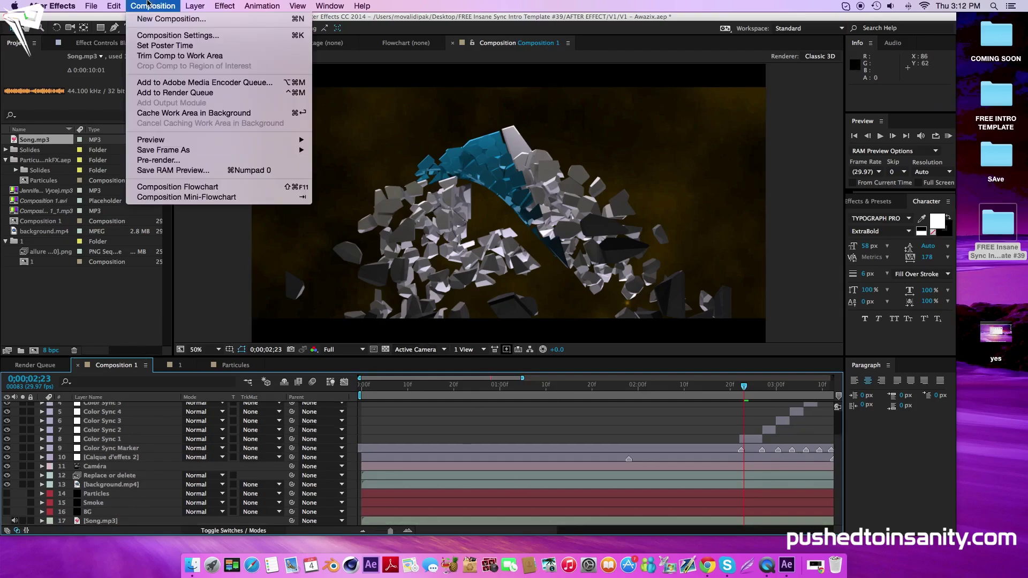
pyautogui.click(189, 94)
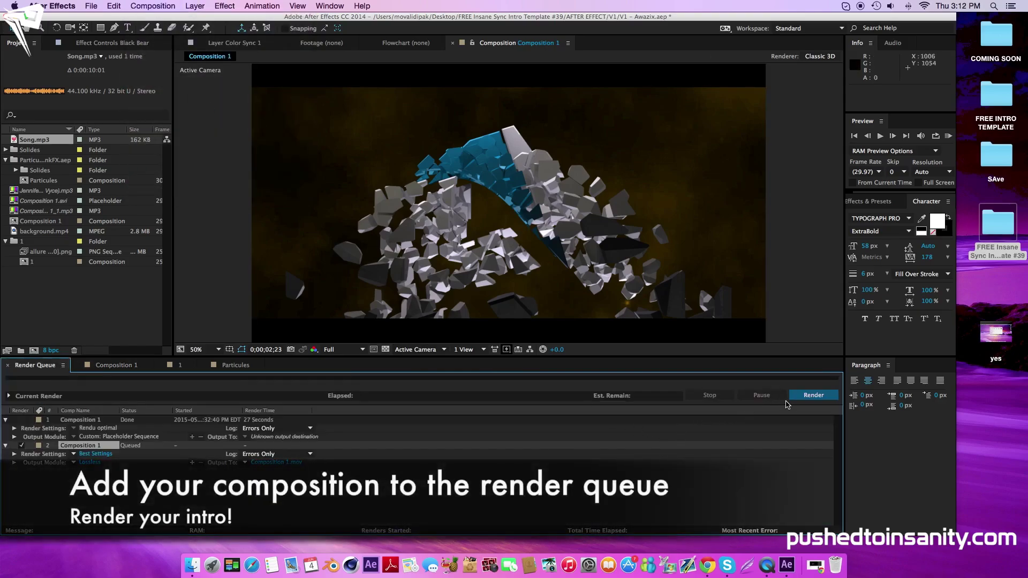